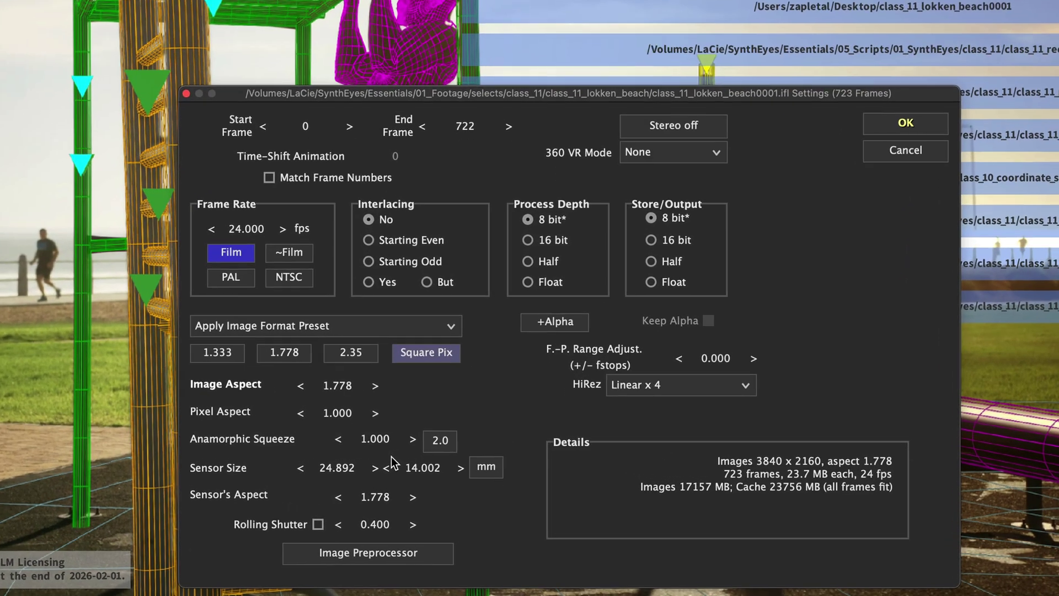
Step: Inspect the Sensor Size width field in Shot Settings before accepting the lighthouse footage
{"action": "double_click", "coordinate": [332, 466]}
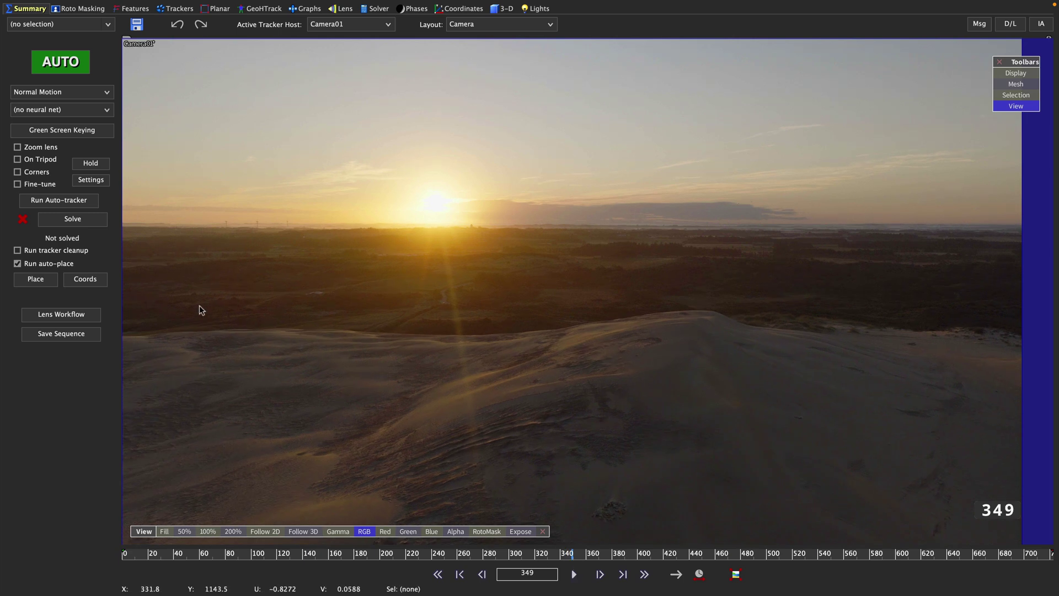
Step: Run the Auto-tracker on the lighthouse shot and play back the detected features
{"action": "left_click", "coordinate": [68, 203]}
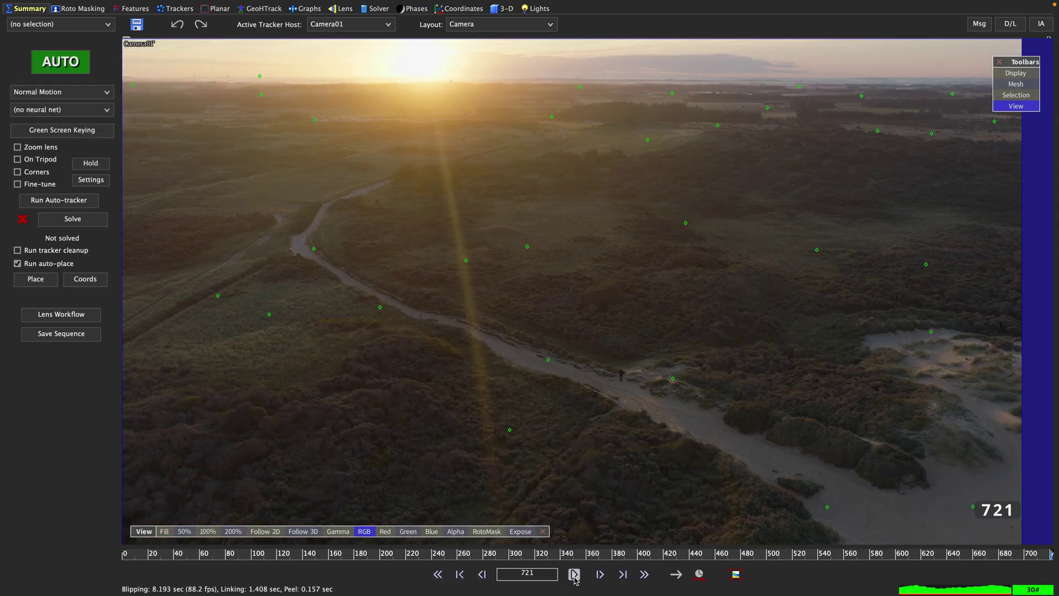
{"action": "left_click", "coordinate": [575, 573]}
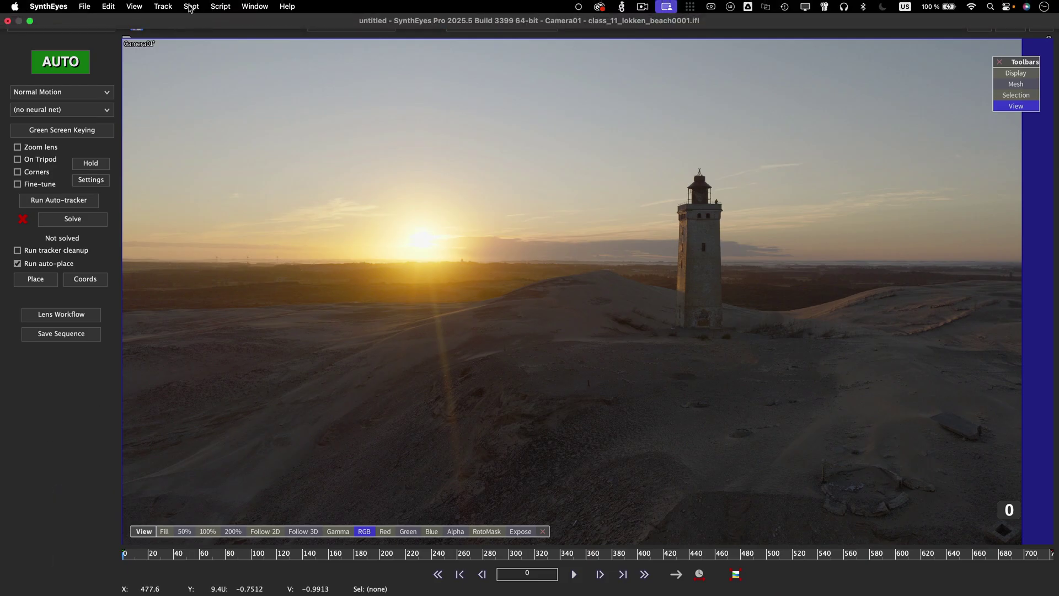
Step: In the Image Preprocessor, test a strong high-pass filter, then reset Hi-Pass to zero
{"action": "left_click", "coordinate": [191, 7]}
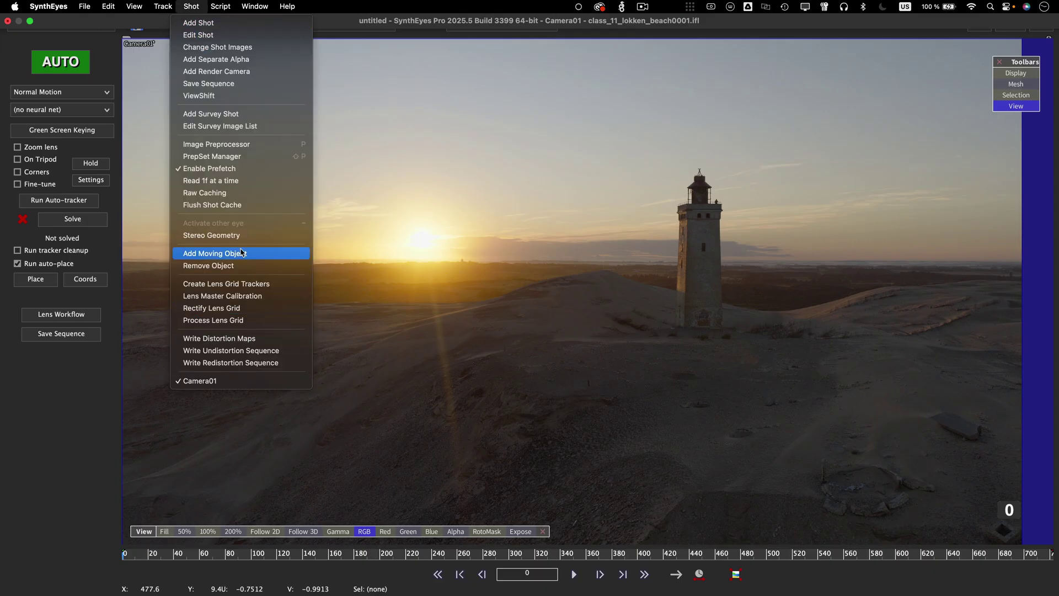
{"action": "left_click", "coordinate": [238, 146]}
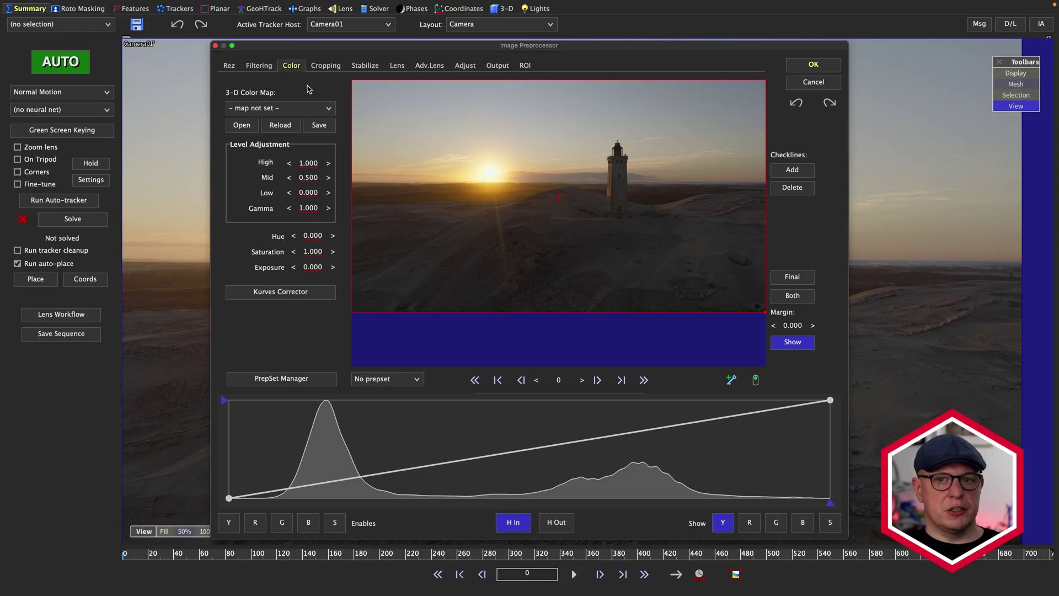
{"action": "left_click", "coordinate": [259, 65]}
{"action": "mouse_move", "coordinate": [313, 97]}
{"action": "left_mouse_down"}
{"action": "mouse_move", "coordinate": [381, 97]}
{"action": "mouse_move", "coordinate": [313, 97]}
{"action": "mouse_move", "coordinate": [347, 114]}
{"action": "left_mouse_up"}
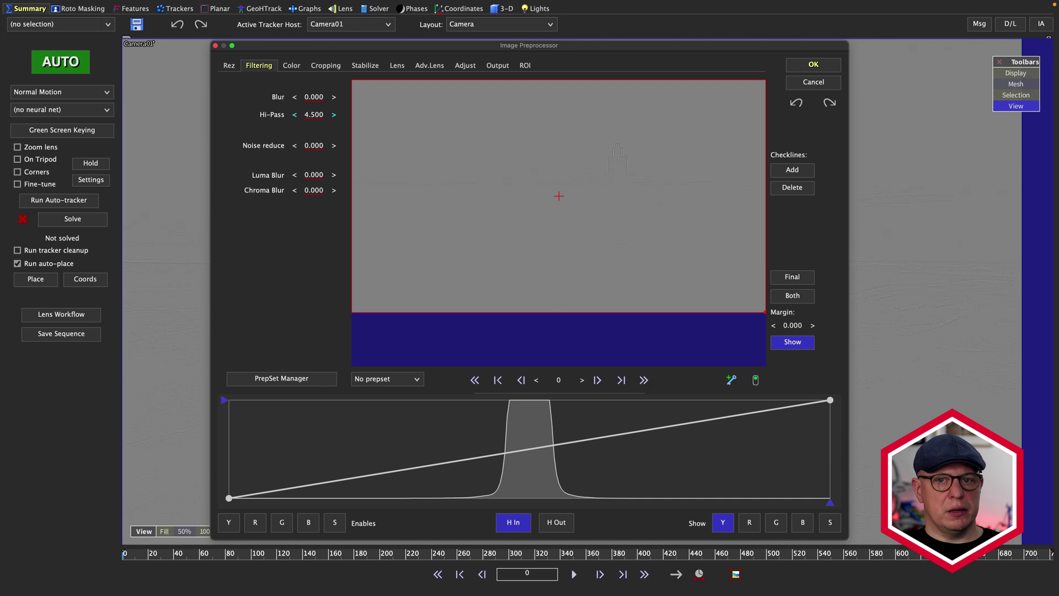
{"action": "double_click", "coordinate": [313, 114]}
{"action": "type", "text": "0"}
{"action": "key", "text": "Return"}
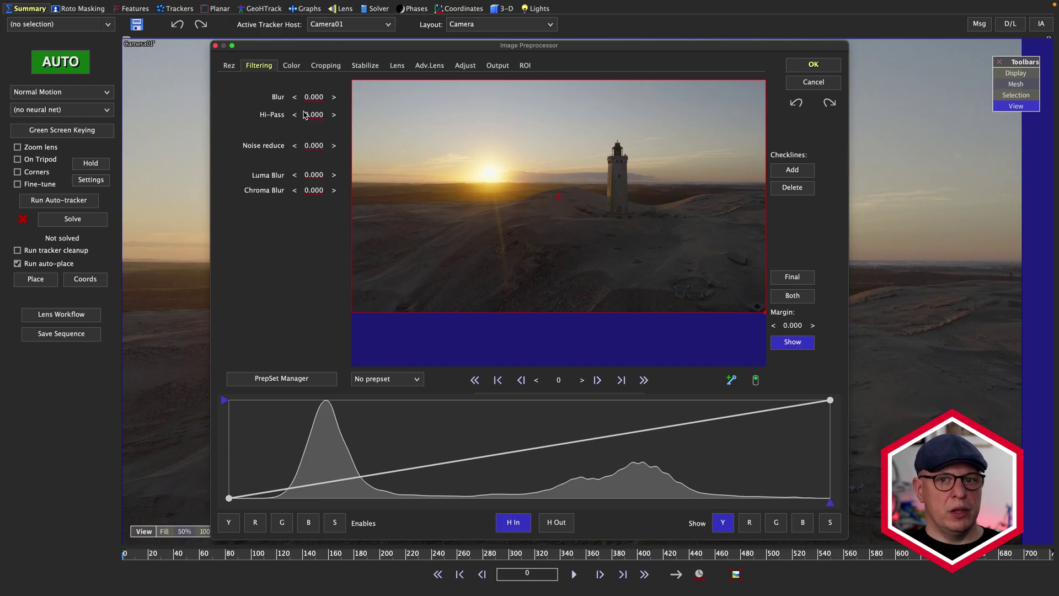
Step: Choose the Std. Radial 4th-order lens distortion model and reset its coefficients to zero
{"action": "left_click", "coordinate": [281, 188]}
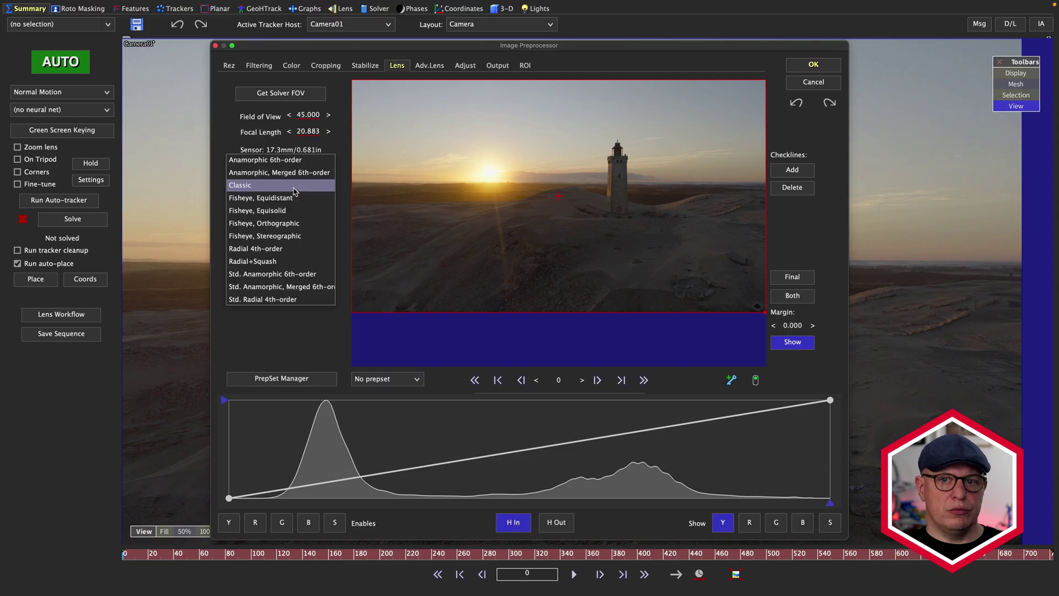
{"action": "left_click", "coordinate": [289, 300]}
{"action": "scroll", "coordinate": [314, 123], "scroll_direction": "up", "scroll_amount": 1}
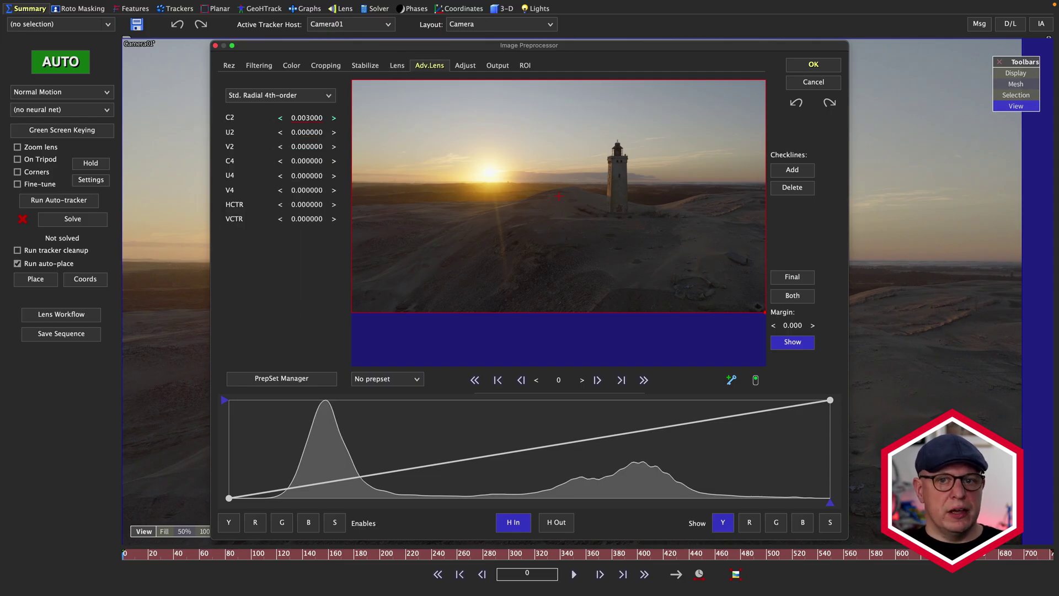
{"action": "type", "text": "6"}
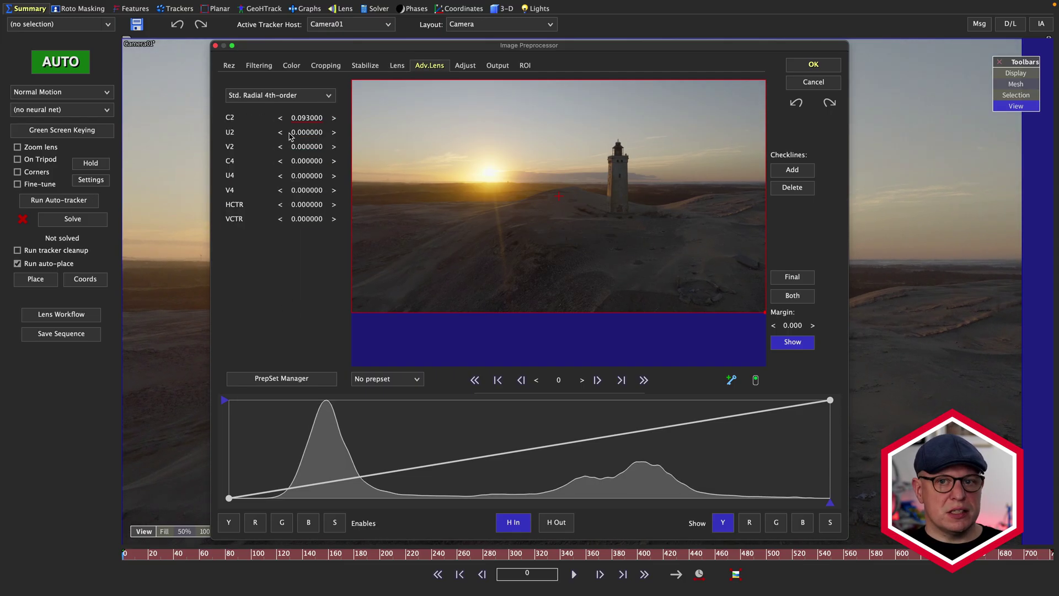
{"action": "type", "text": "33"}
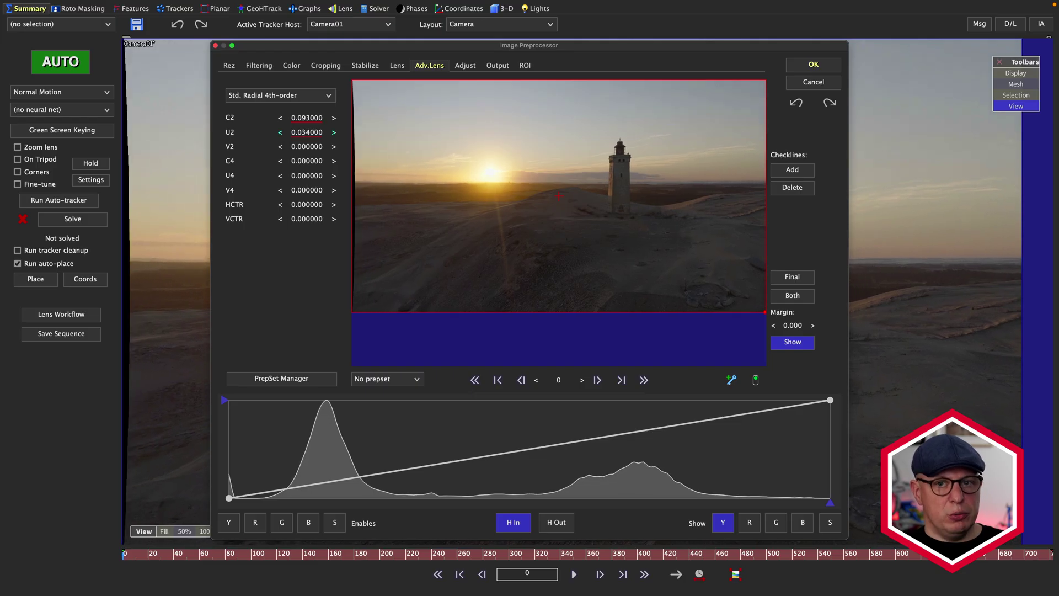
{"action": "scroll", "coordinate": [306, 131], "scroll_direction": "down", "scroll_amount": 1}
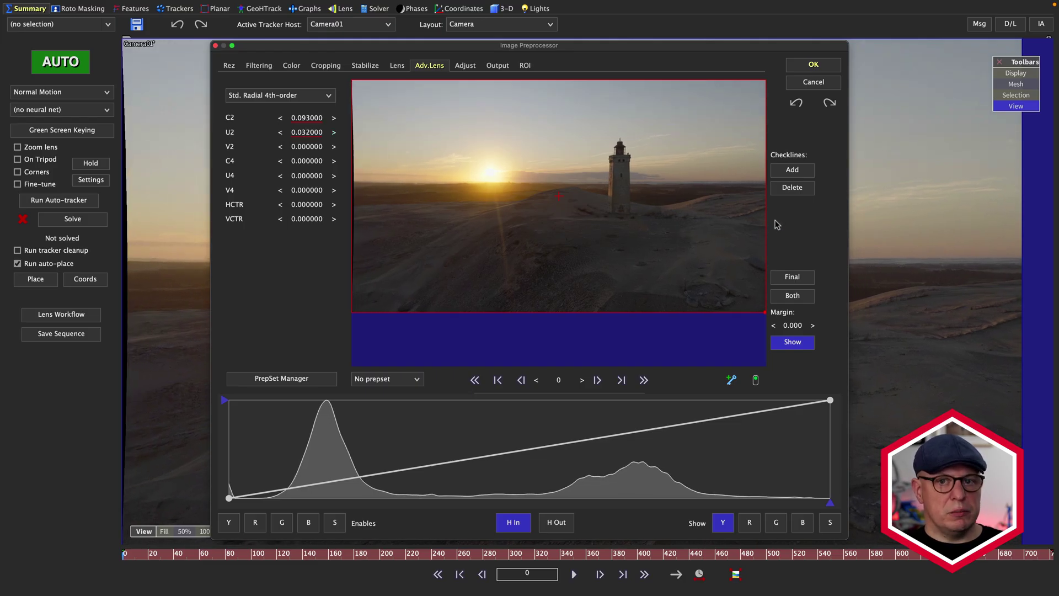
{"action": "left_click", "coordinate": [796, 102]}
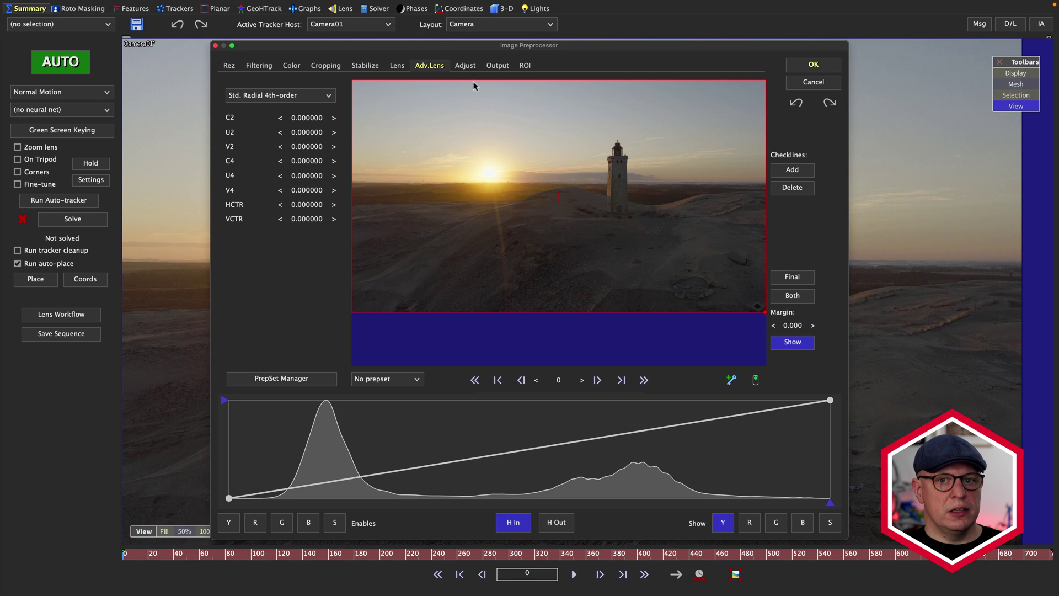
Step: Try Gamma and Exposure adjustments on the Color tab, then undo them
{"action": "left_click", "coordinate": [292, 65]}
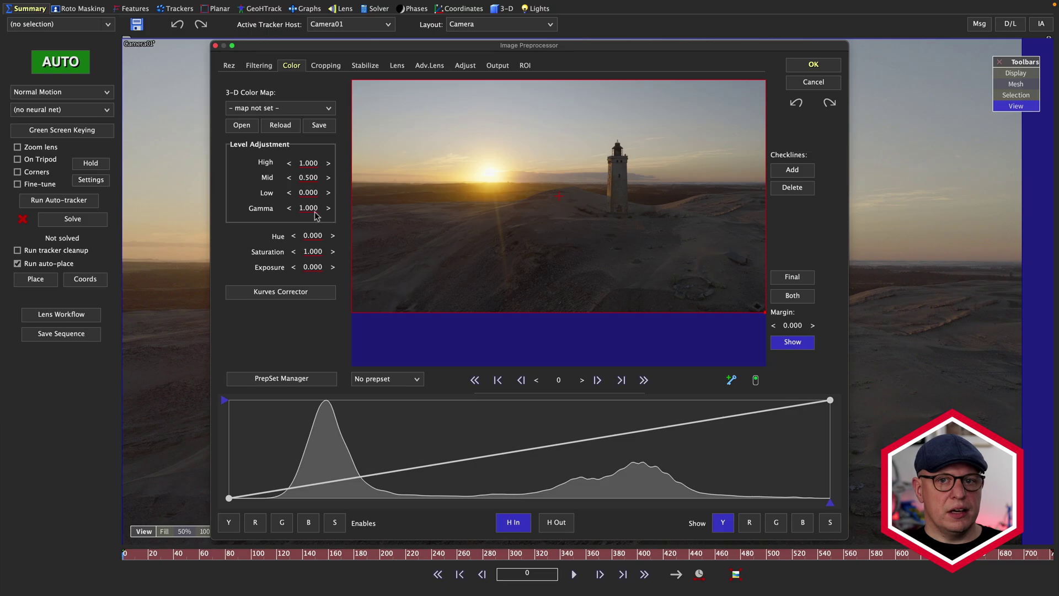
{"action": "left_click_drag", "start_coordinate": [308, 208], "coordinate": [308, 208]}
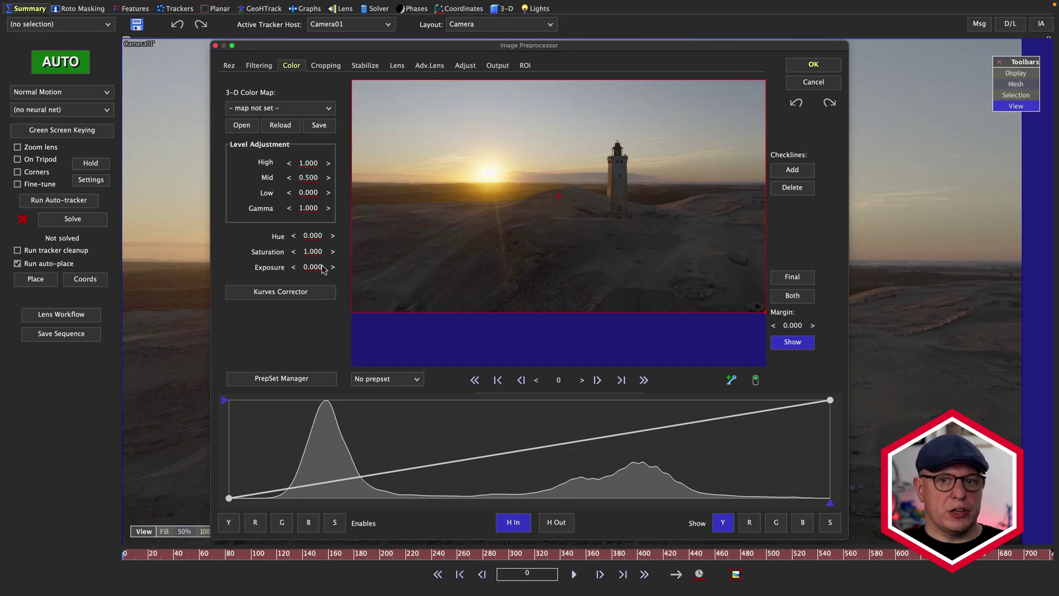
{"action": "mouse_move", "coordinate": [313, 266]}
{"action": "left_mouse_down"}
{"action": "mouse_move", "coordinate": [327, 266]}
{"action": "mouse_move", "coordinate": [314, 267]}
{"action": "left_mouse_up"}
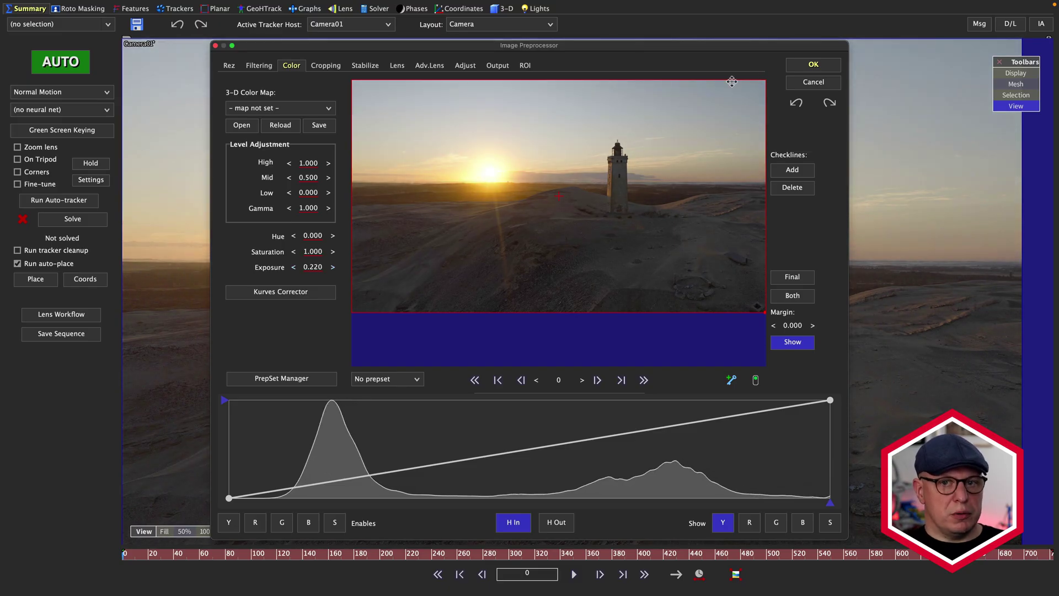
{"action": "left_click", "coordinate": [796, 102]}
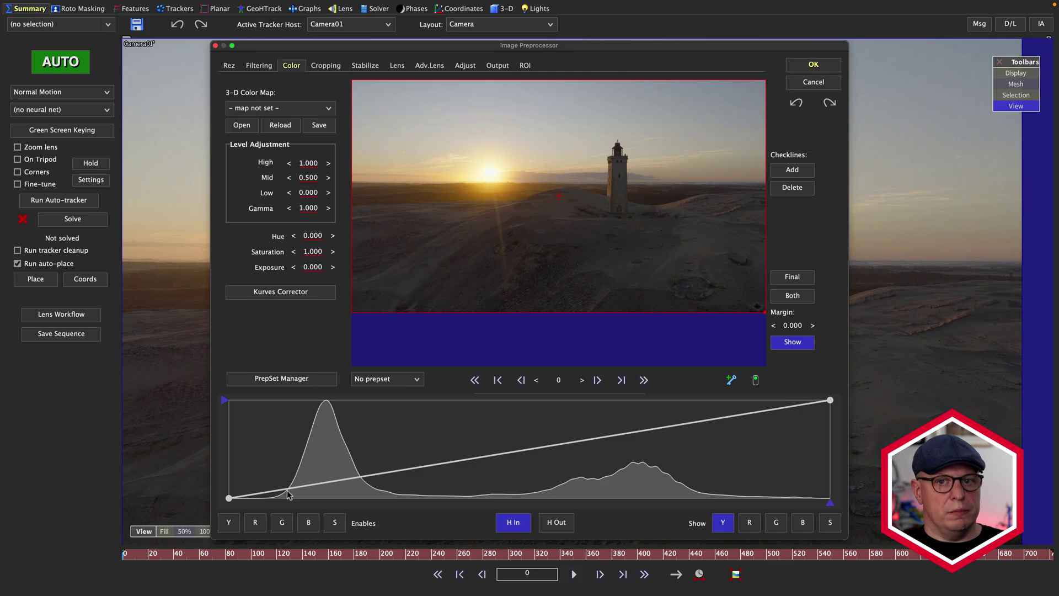
Step: Lift the shadows with the Kurves Corrector curve and apply the preprocessing
{"action": "left_click_drag", "start_coordinate": [287, 492], "coordinate": [356, 473]}
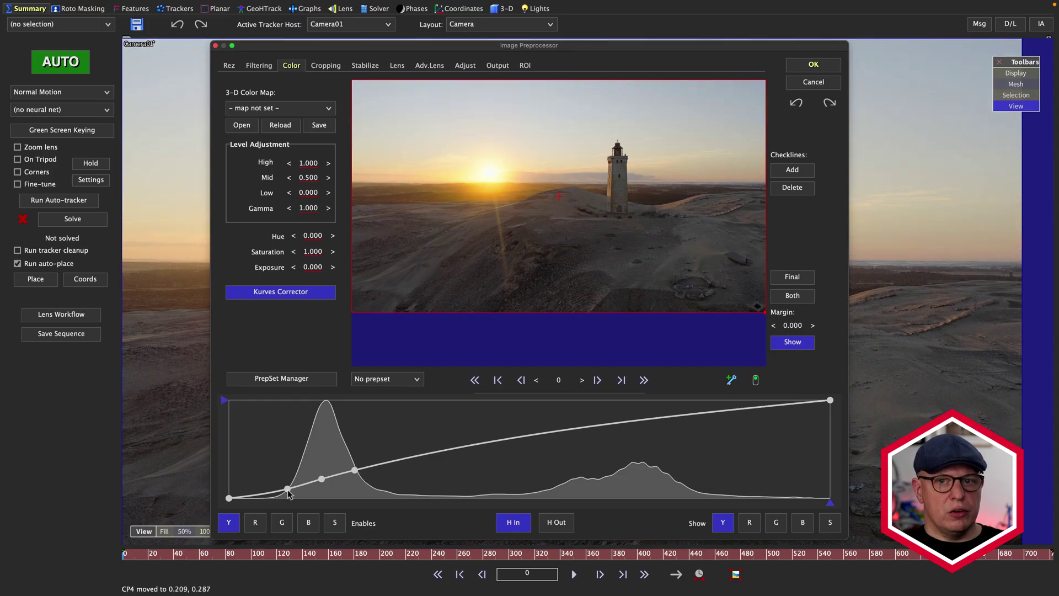
{"action": "left_click_drag", "start_coordinate": [289, 493], "coordinate": [327, 483]}
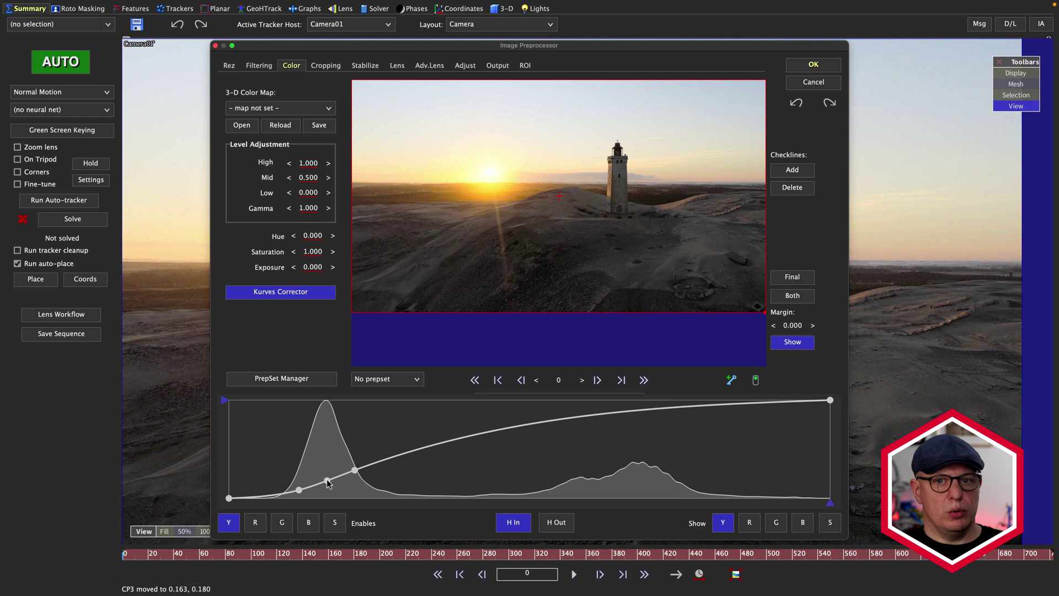
{"action": "left_click", "coordinate": [835, 69]}
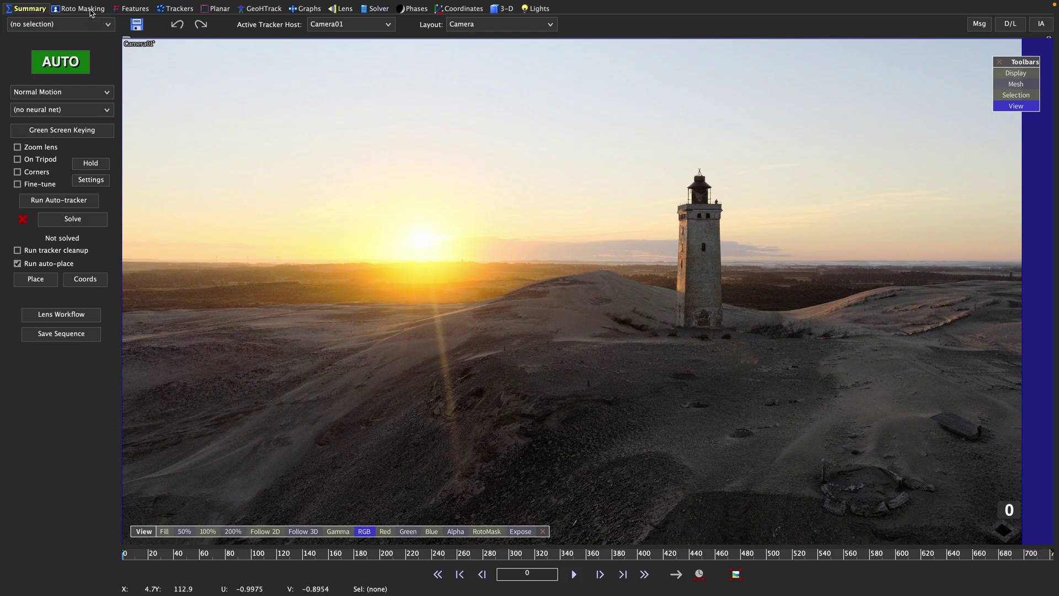
Step: Create a Mask ML layer named Sky with two sky samples
{"action": "key", "text": "F3"}
{"action": "left_click", "coordinate": [61, 255]}
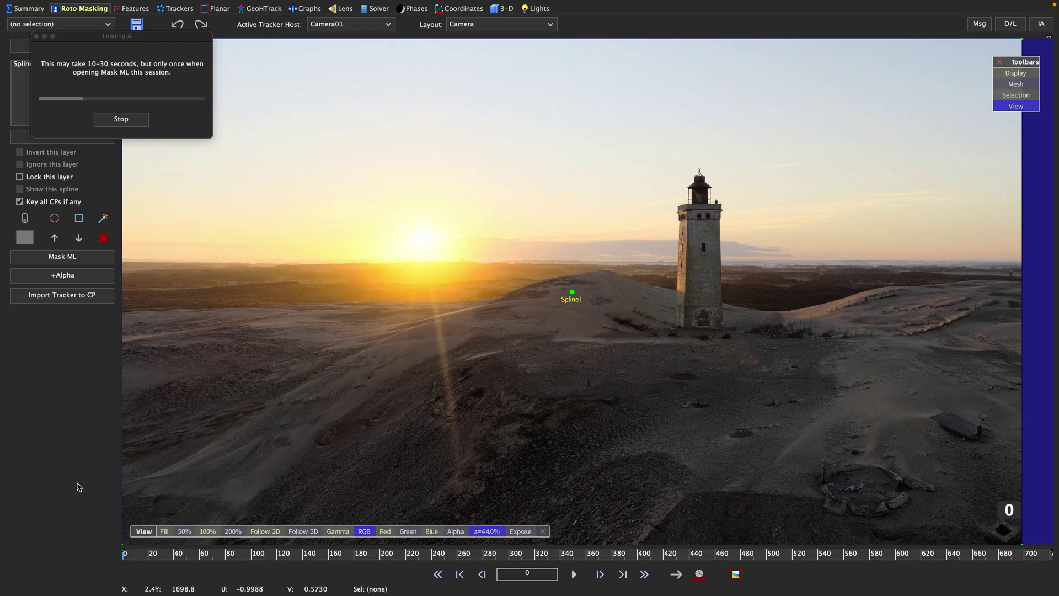
{"action": "type", "text": "S"}
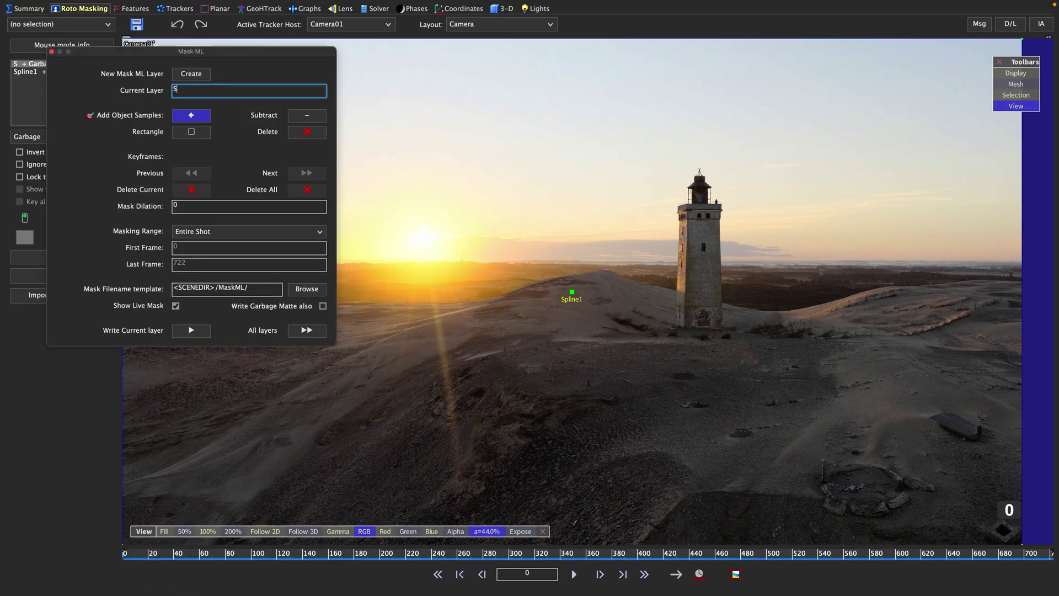
{"action": "type", "text": "ky"}
{"action": "left_click", "coordinate": [549, 242]}
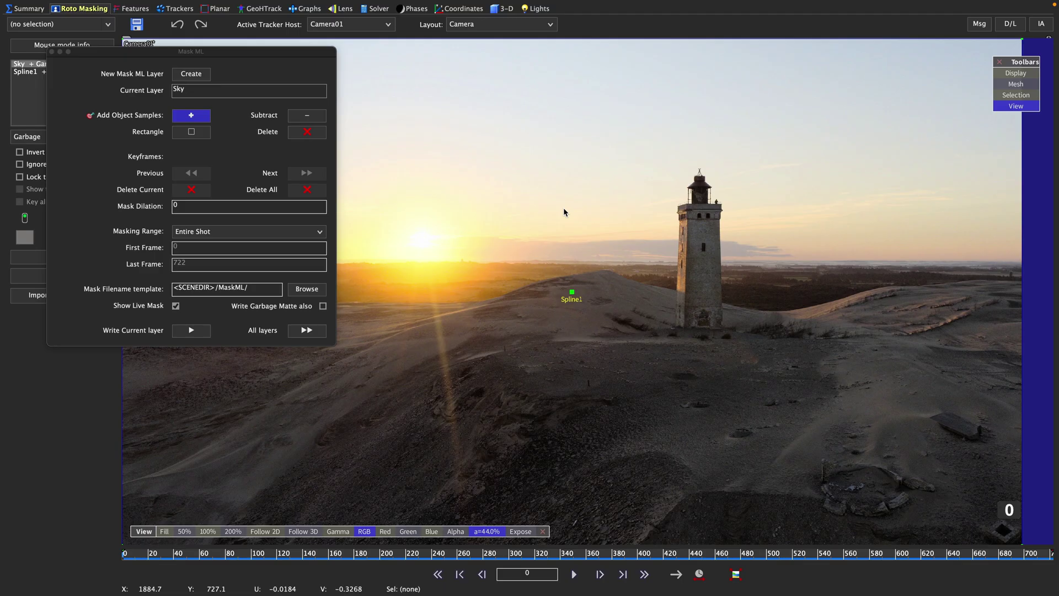
{"action": "left_click", "coordinate": [563, 208]}
{"action": "left_click", "coordinate": [593, 244]}
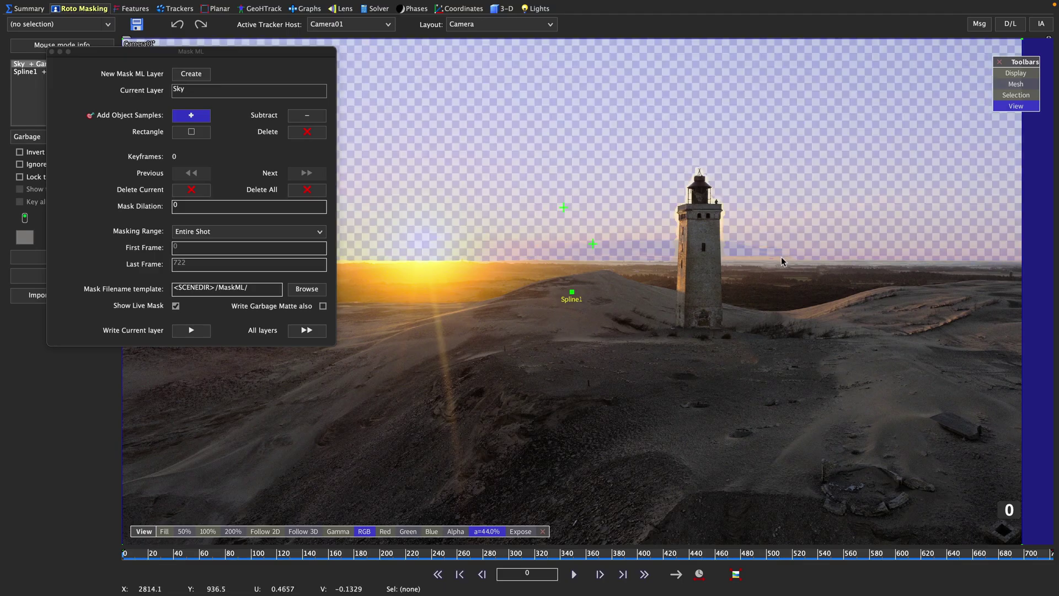
Step: Write the mask files for all layers and close the AI masking tool
{"action": "left_click", "coordinate": [307, 329]}
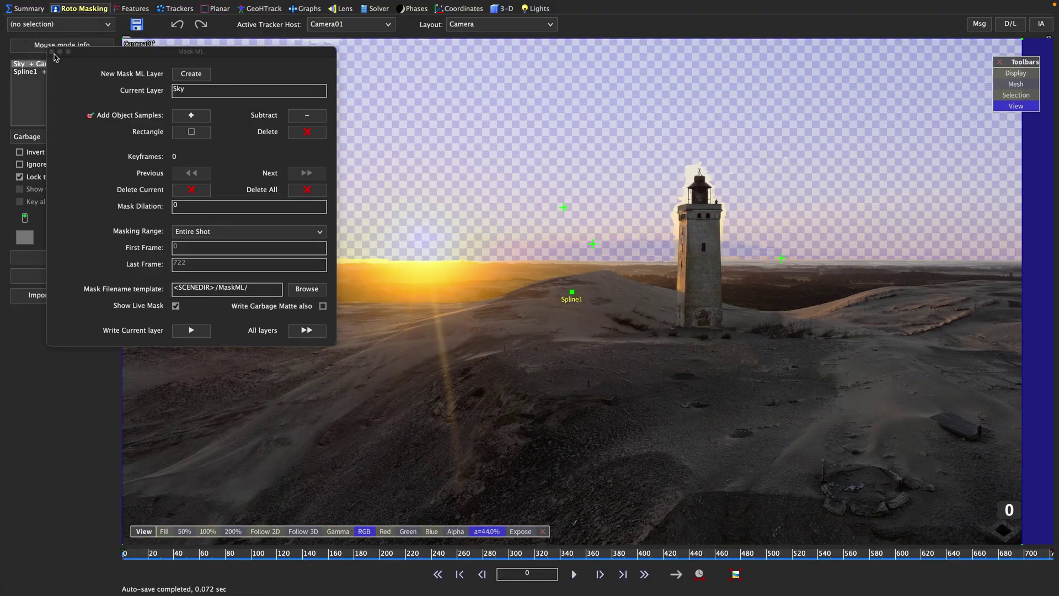
{"action": "left_click", "coordinate": [37, 36]}
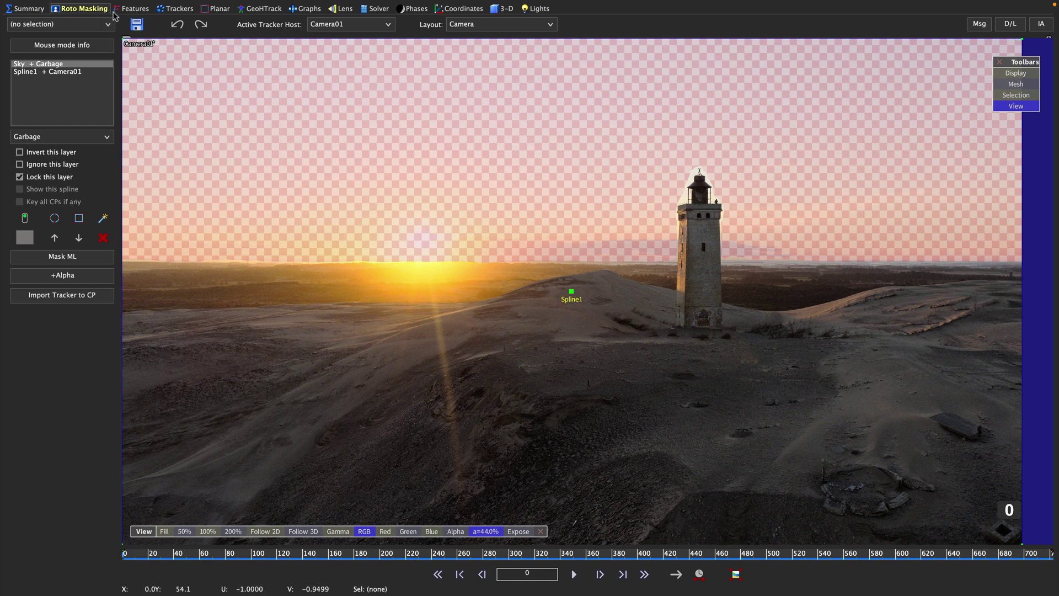
{"action": "left_click", "coordinate": [133, 8]}
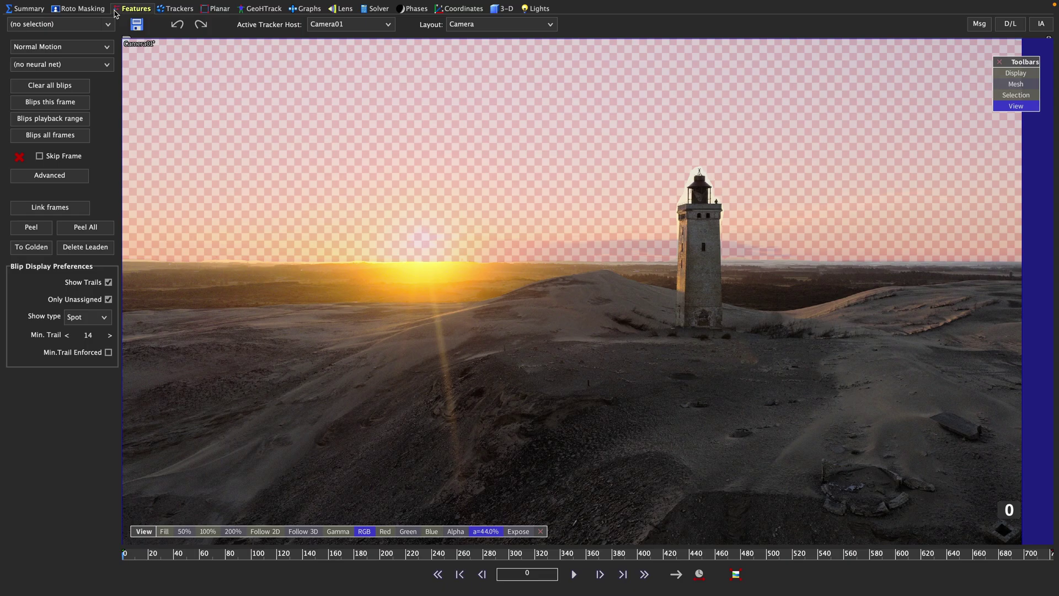
Step: Set Minimum Track Length to 50 and Maximum Tracker Count to 700 in Advanced settings
{"action": "left_click", "coordinate": [49, 175]}
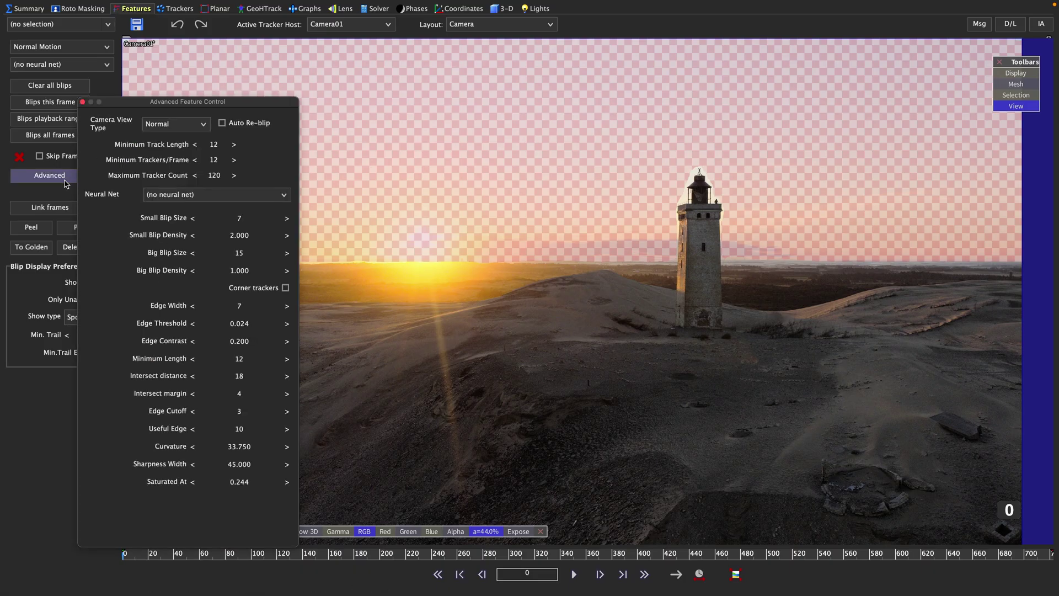
{"action": "double_click", "coordinate": [214, 144]}
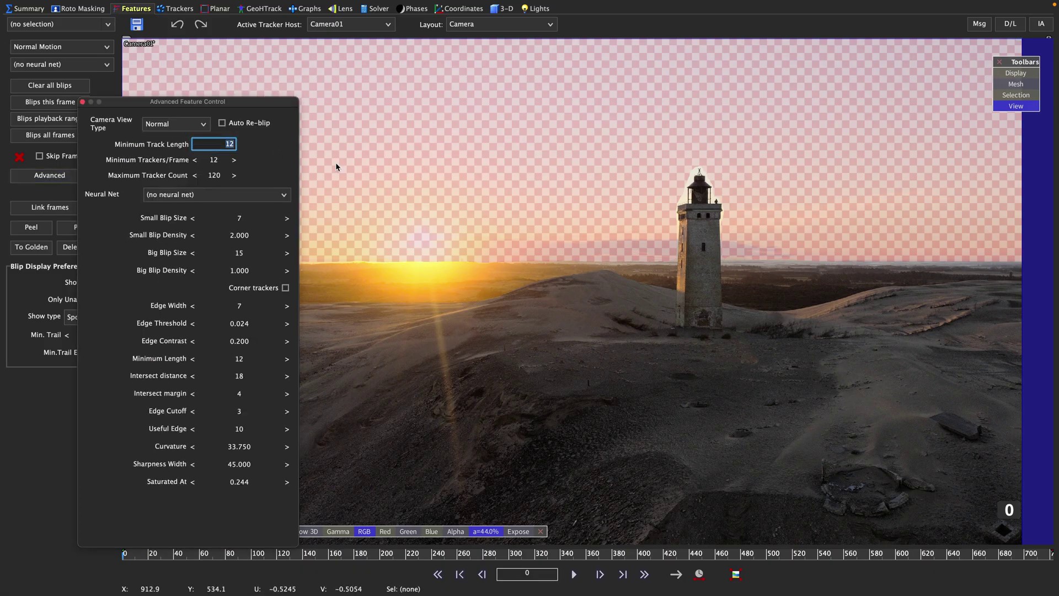
{"action": "type", "text": "50"}
{"action": "key", "text": "Tab"}
{"action": "key", "text": "Tab"}
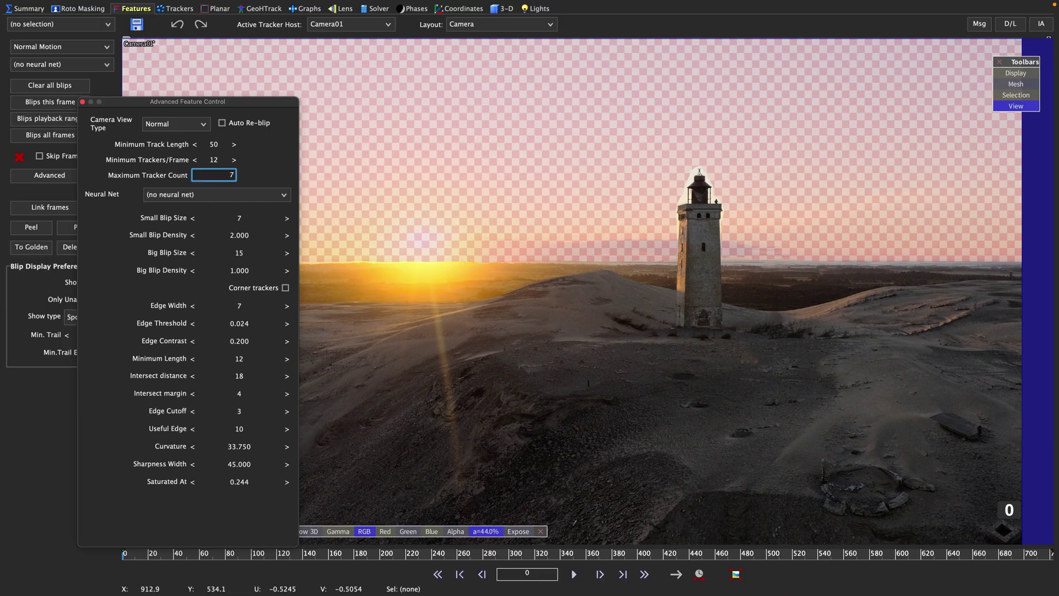
{"action": "left_click", "coordinate": [82, 101]}
Step: Detect blips on all frames and peel them all into trackers
{"action": "left_click", "coordinate": [50, 135]}
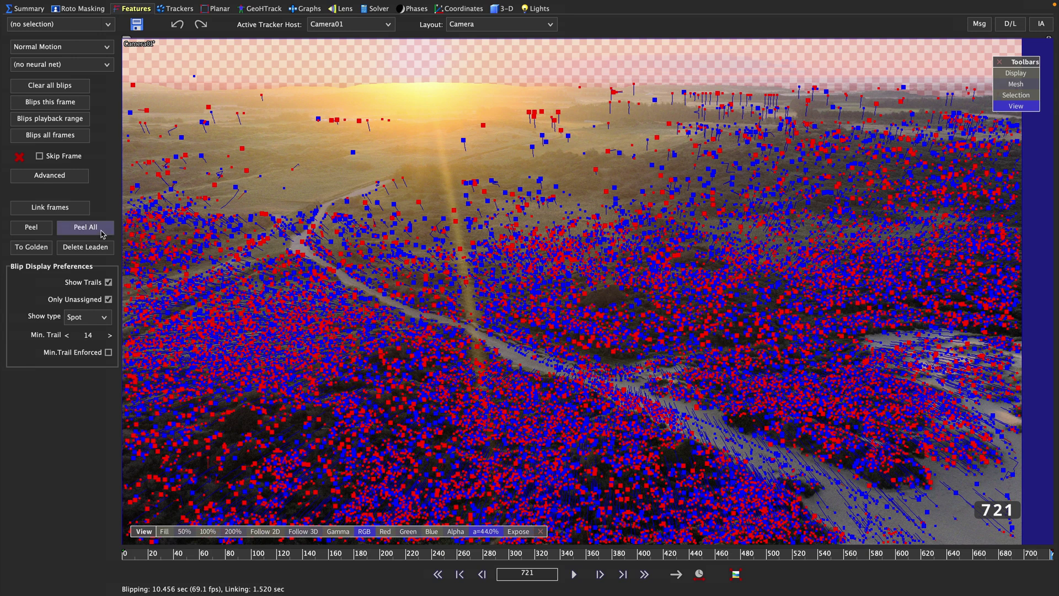
{"action": "left_click", "coordinate": [87, 227]}
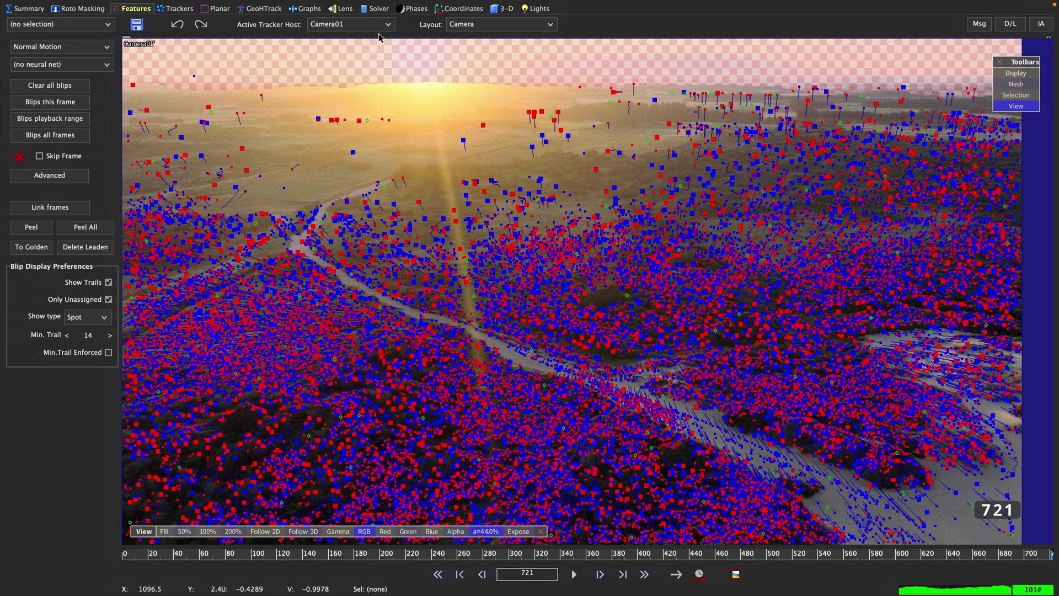
{"action": "left_click", "coordinate": [380, 8]}
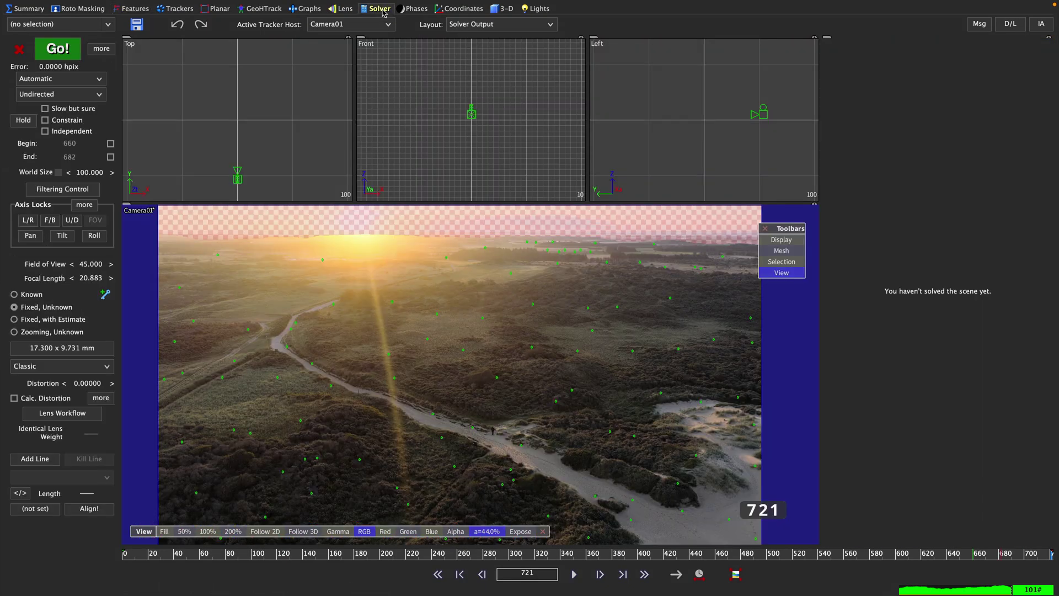
Step: Switch to the Camera layout, play the tracked shot, and start the camera solve
{"action": "left_click", "coordinate": [484, 25]}
{"action": "left_click", "coordinate": [473, 432]}
{"action": "left_click", "coordinate": [151, 552]}
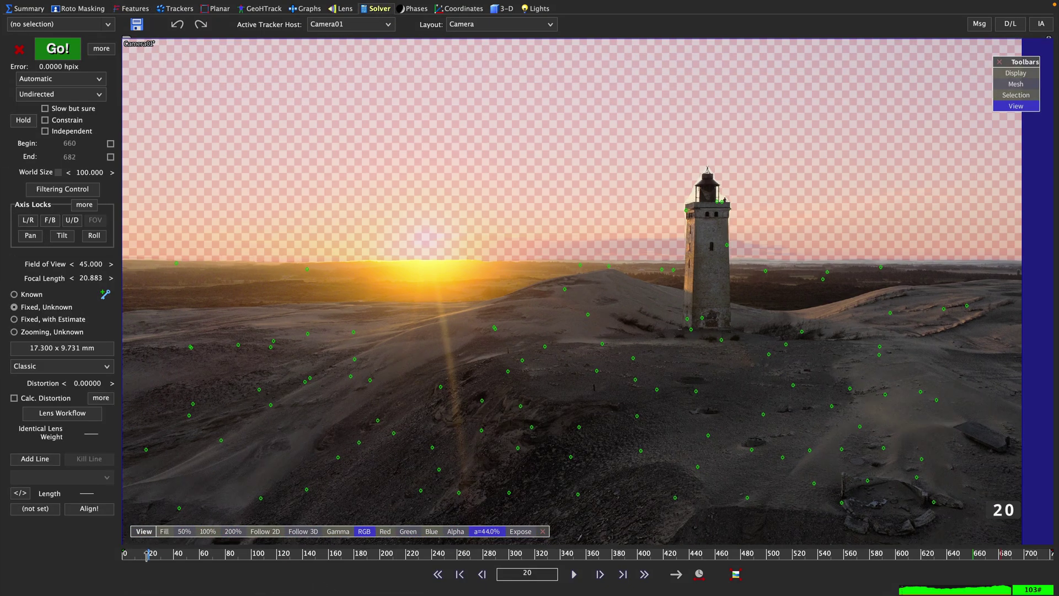
{"action": "key", "text": "space"}
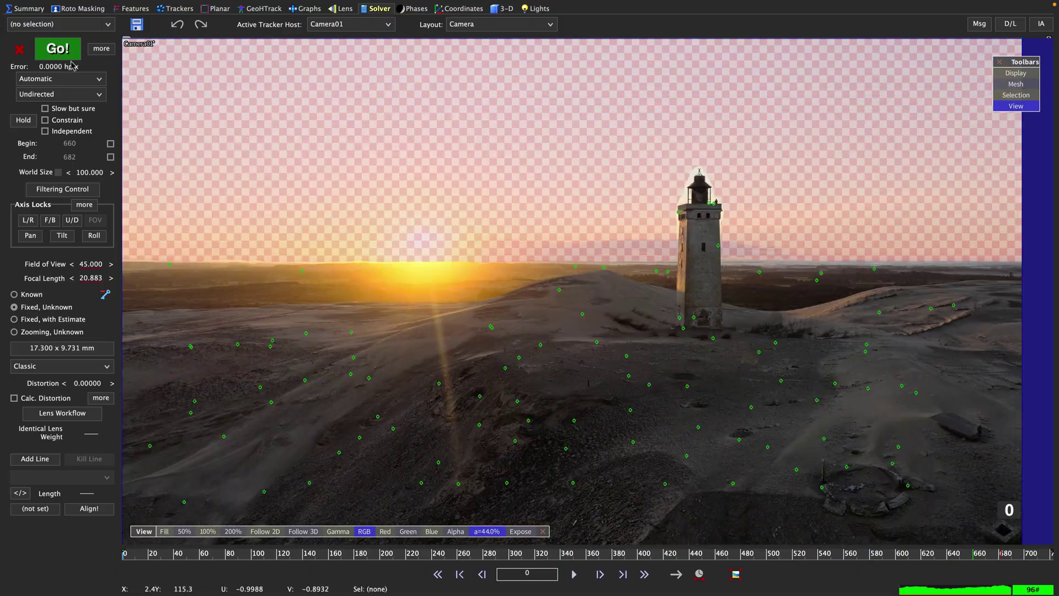
{"action": "left_click", "coordinate": [56, 48]}
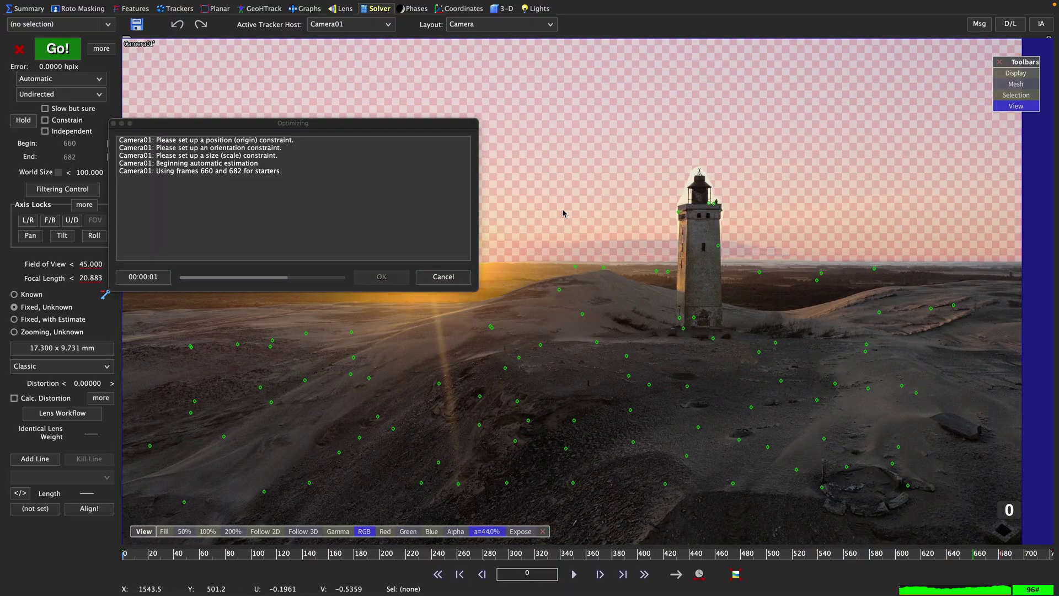
Step: Accept the 0.7676 hpix solve and play it back in the Solver Output layout
{"action": "left_click", "coordinate": [383, 278]}
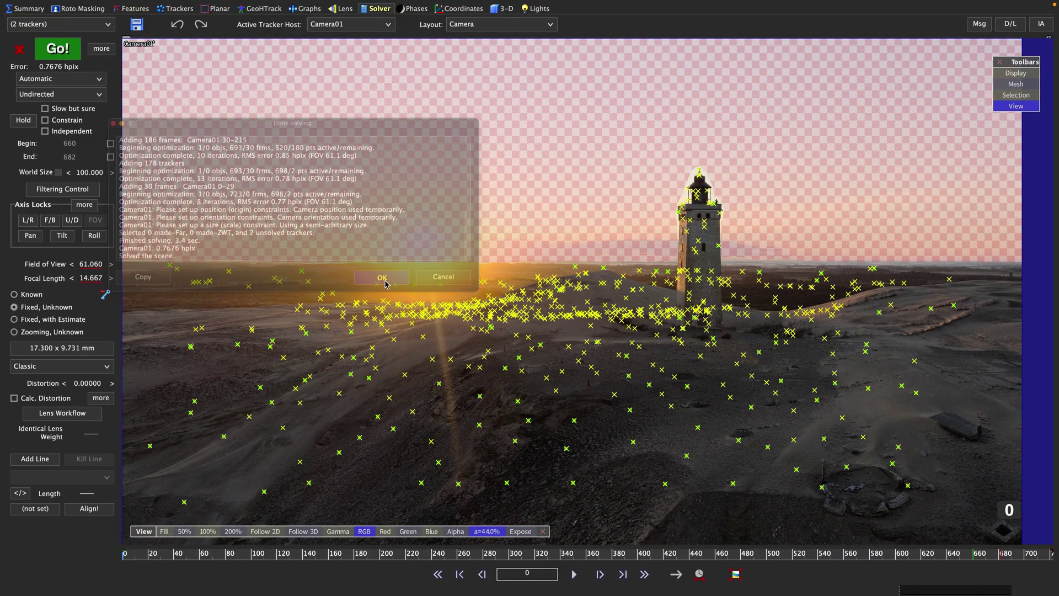
{"action": "left_click", "coordinate": [501, 25]}
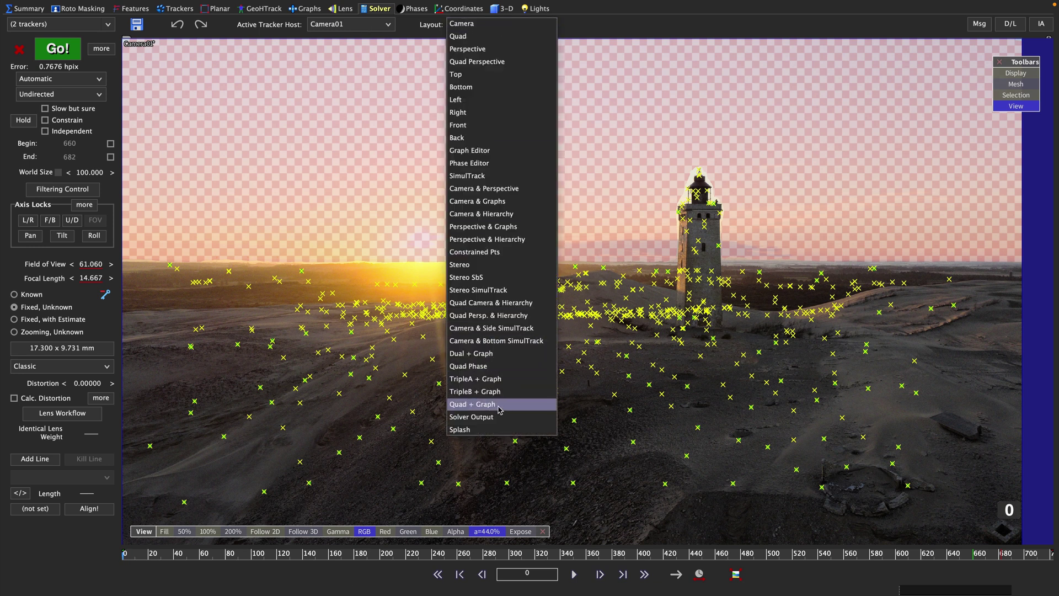
{"action": "left_click", "coordinate": [472, 416]}
{"action": "left_click", "coordinate": [600, 574]}
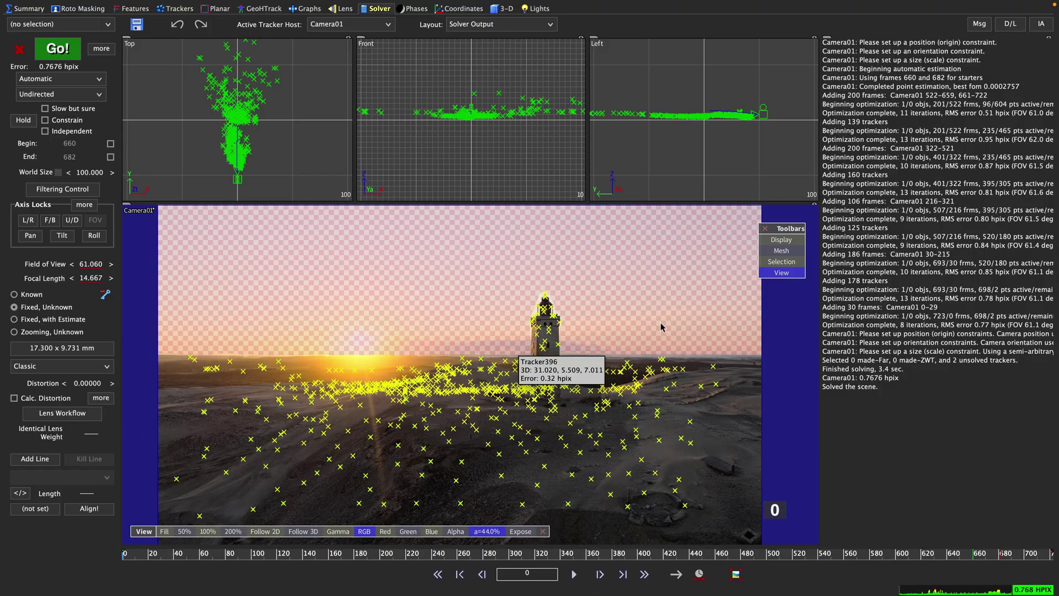
Step: Color the lighthouse trackers blue in the four-view 3D workspace
{"action": "left_click", "coordinate": [507, 8]}
{"action": "scroll", "coordinate": [409, 406], "scroll_direction": "up", "scroll_amount": 3}
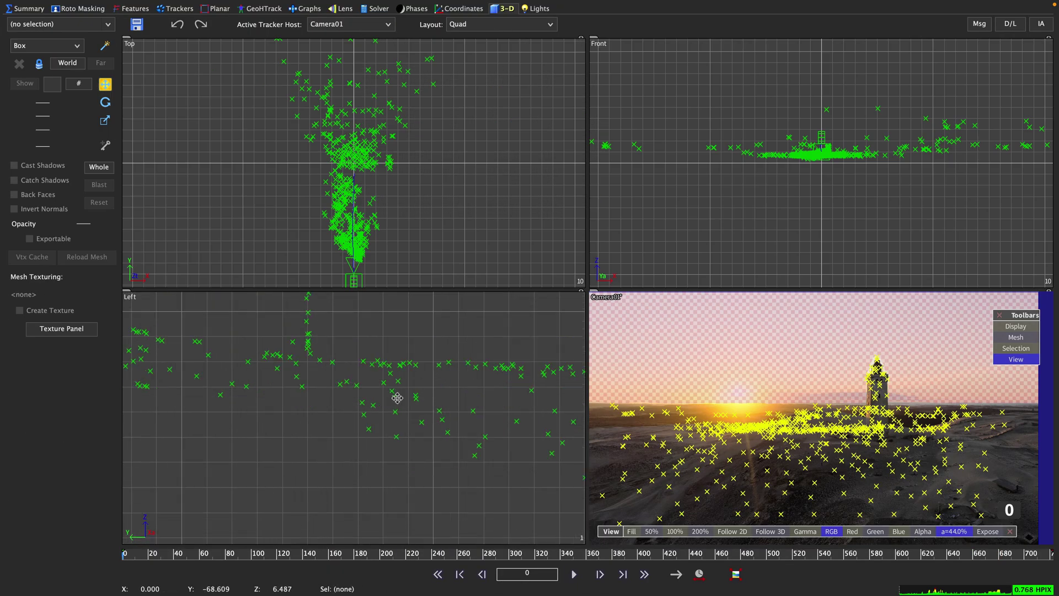
{"action": "scroll", "coordinate": [406, 414], "scroll_direction": "up", "scroll_amount": 2}
{"action": "scroll", "coordinate": [397, 426], "scroll_direction": "up", "scroll_amount": 2}
{"action": "scroll", "coordinate": [393, 439], "scroll_direction": "up", "scroll_amount": 2}
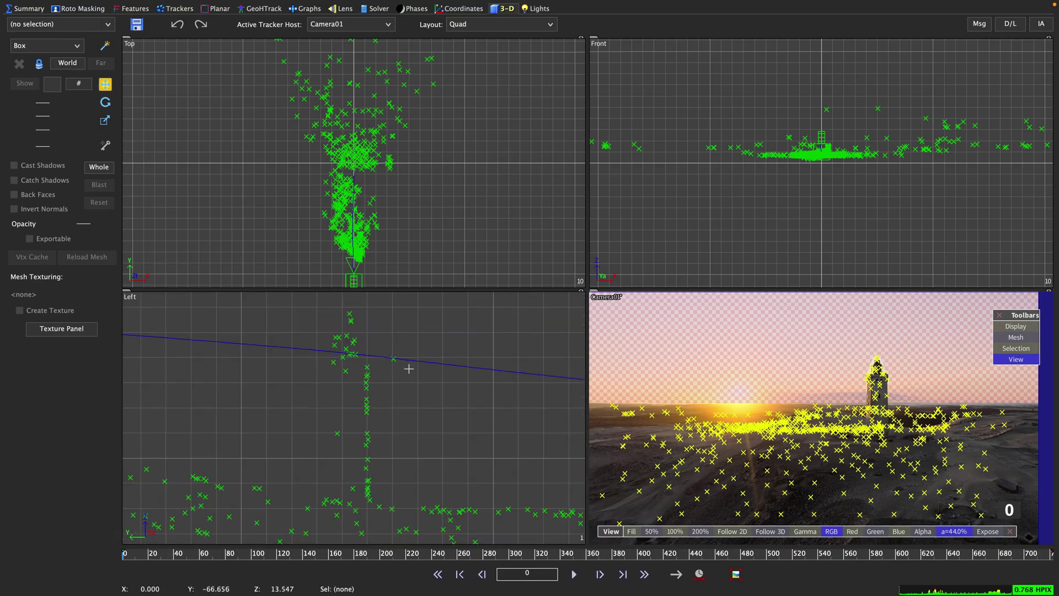
{"action": "left_click_drag", "start_coordinate": [408, 368], "coordinate": [342, 494]}
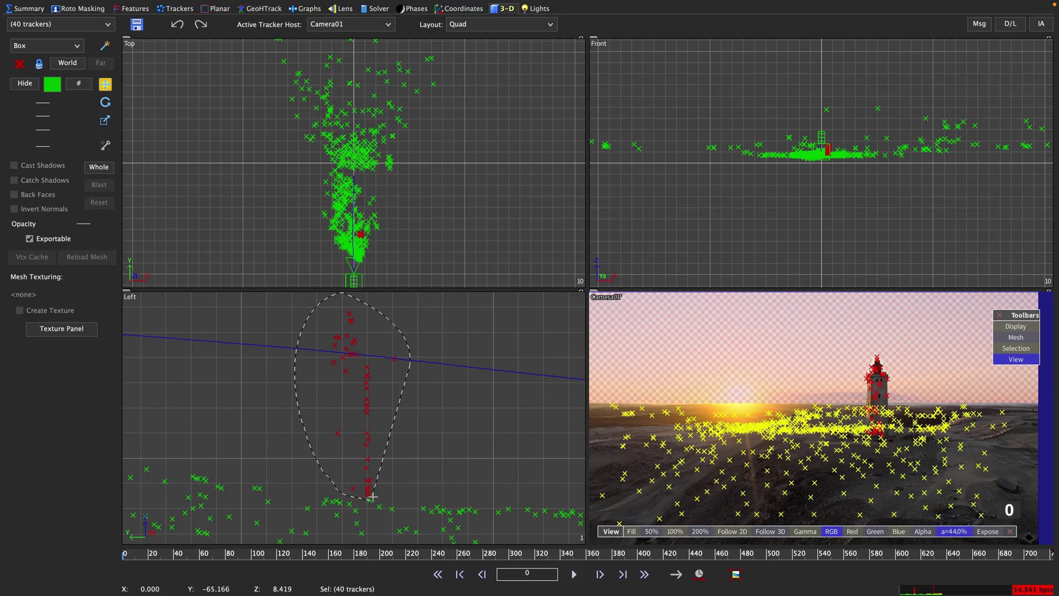
{"action": "left_click", "coordinate": [53, 86]}
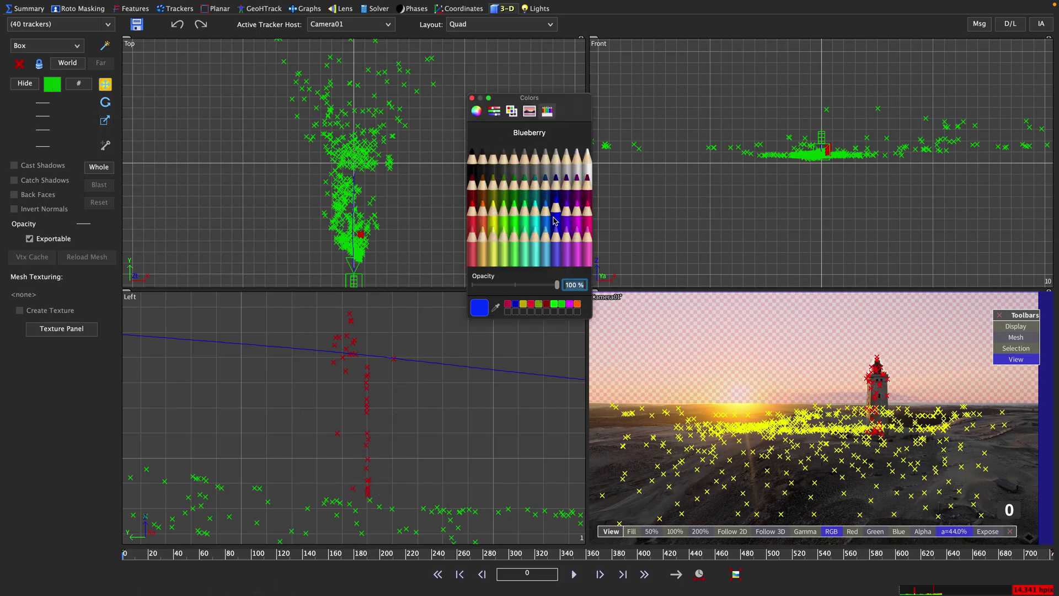
{"action": "left_click", "coordinate": [472, 101]}
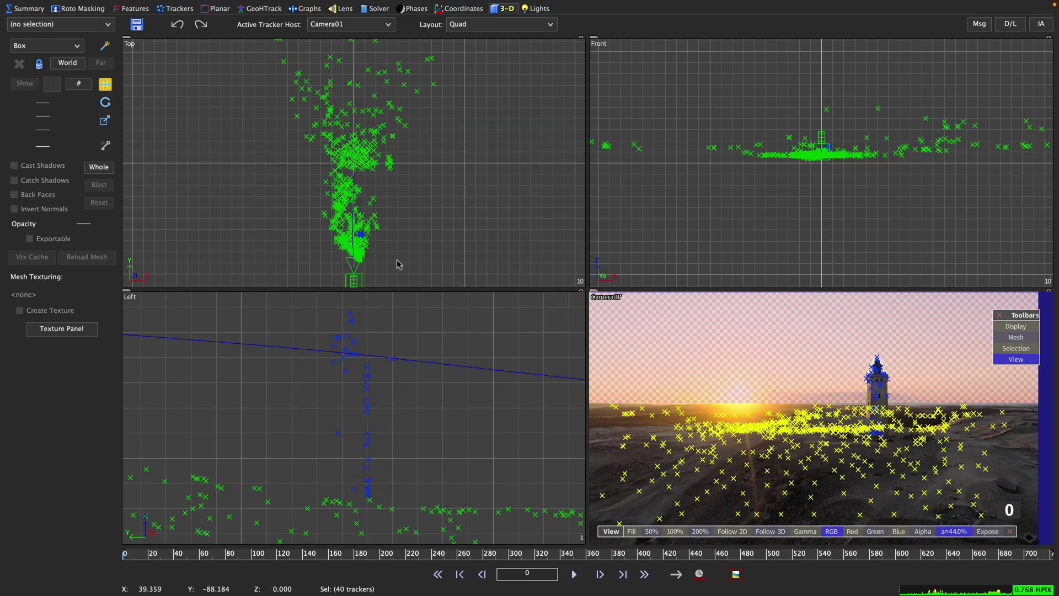
{"action": "scroll", "coordinate": [365, 249], "scroll_direction": "up", "scroll_amount": 3}
Step: Select the surrounding ground trackers in the top view and color them cyan
{"action": "left_click_drag", "start_coordinate": [330, 180], "coordinate": [362, 159]}
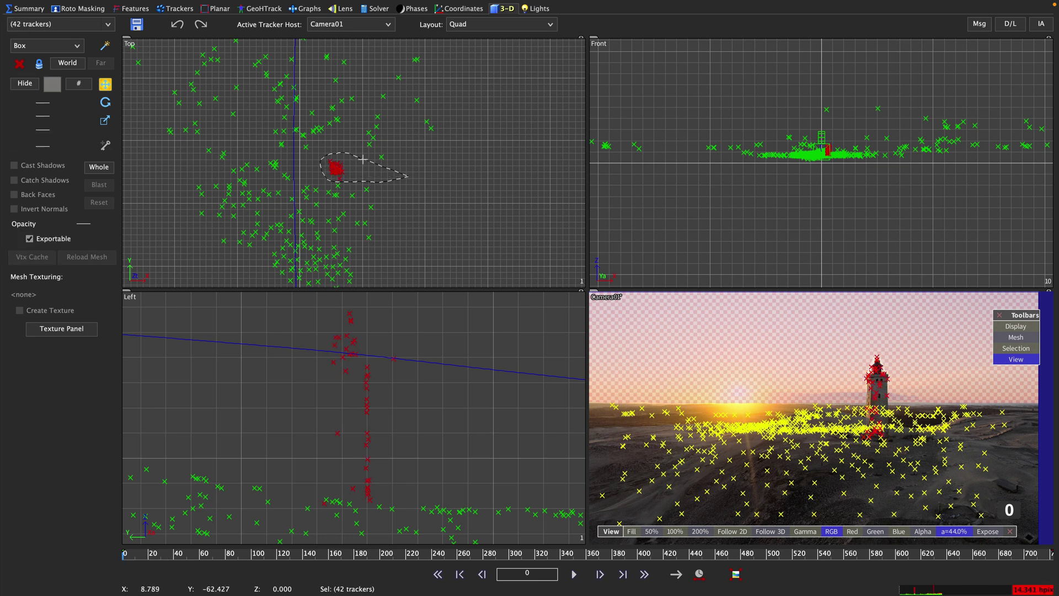
{"action": "left_click_drag", "start_coordinate": [383, 24], "coordinate": [368, 312]}
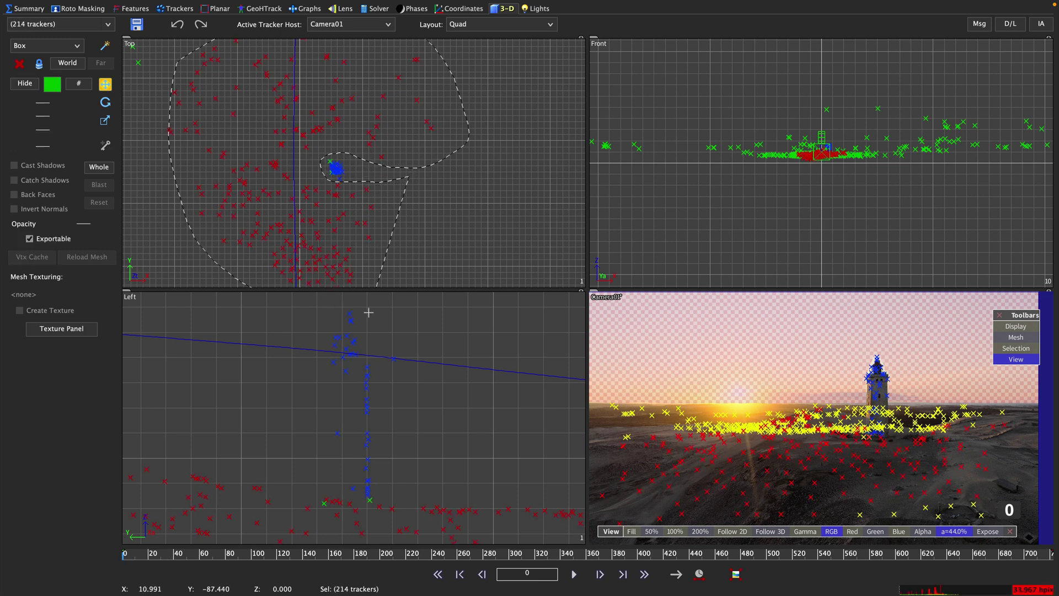
{"action": "scroll", "coordinate": [385, 225], "scroll_direction": "up", "scroll_amount": 3}
{"action": "left_click_drag", "start_coordinate": [339, 248], "coordinate": [381, 275], "text": "shift"}
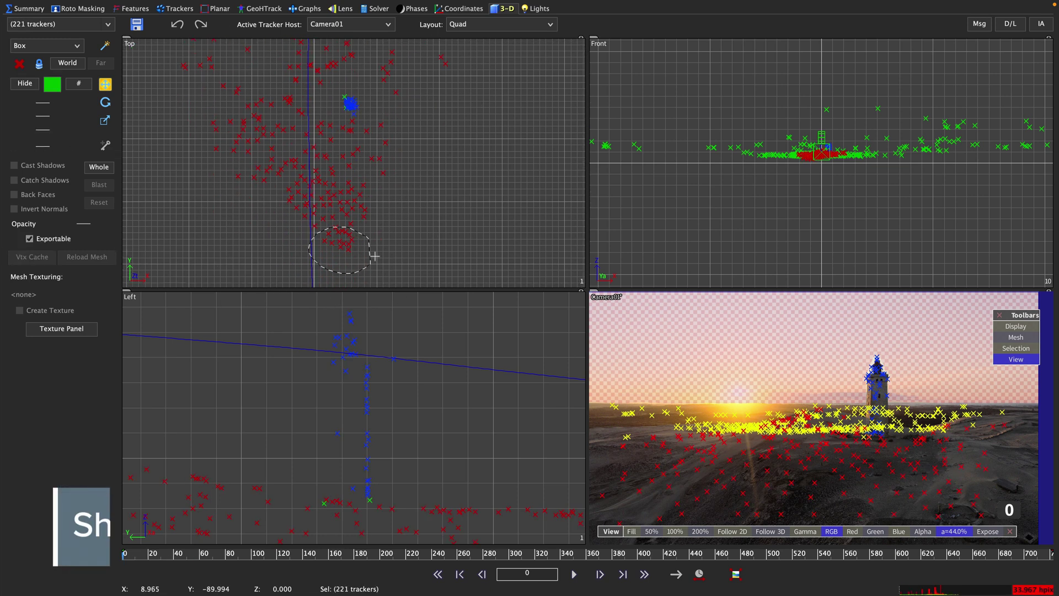
{"action": "scroll", "coordinate": [356, 261], "scroll_direction": "up", "scroll_amount": 4}
{"action": "scroll", "coordinate": [338, 102], "scroll_direction": "down", "scroll_amount": 5}
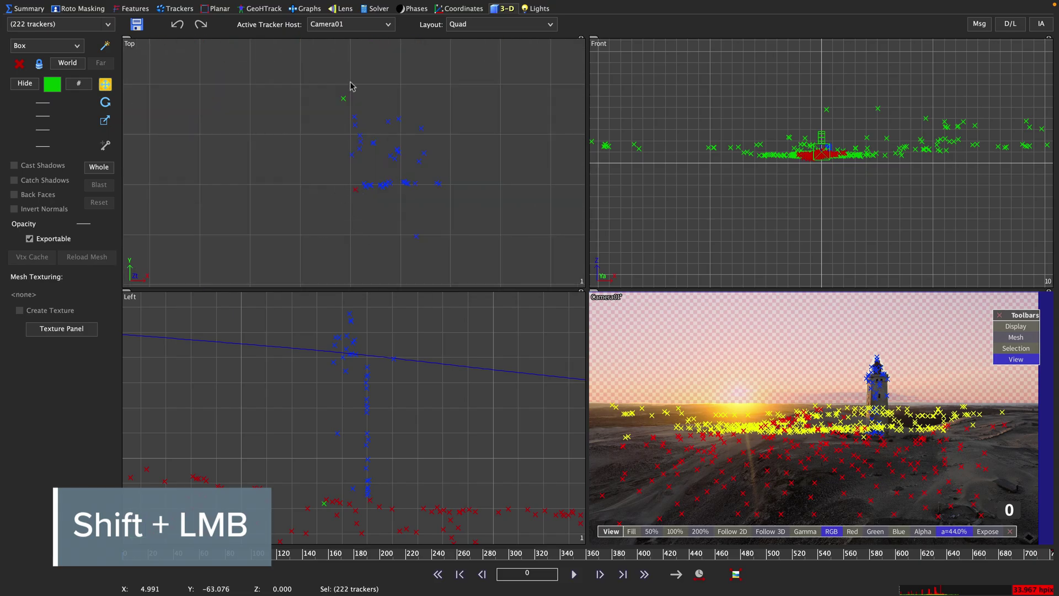
{"action": "left_click", "coordinate": [343, 100], "text": "shift"}
{"action": "scroll", "coordinate": [348, 112], "scroll_direction": "down", "scroll_amount": 4}
{"action": "middle_click_drag", "start_coordinate": [348, 166], "coordinate": [367, 209]}
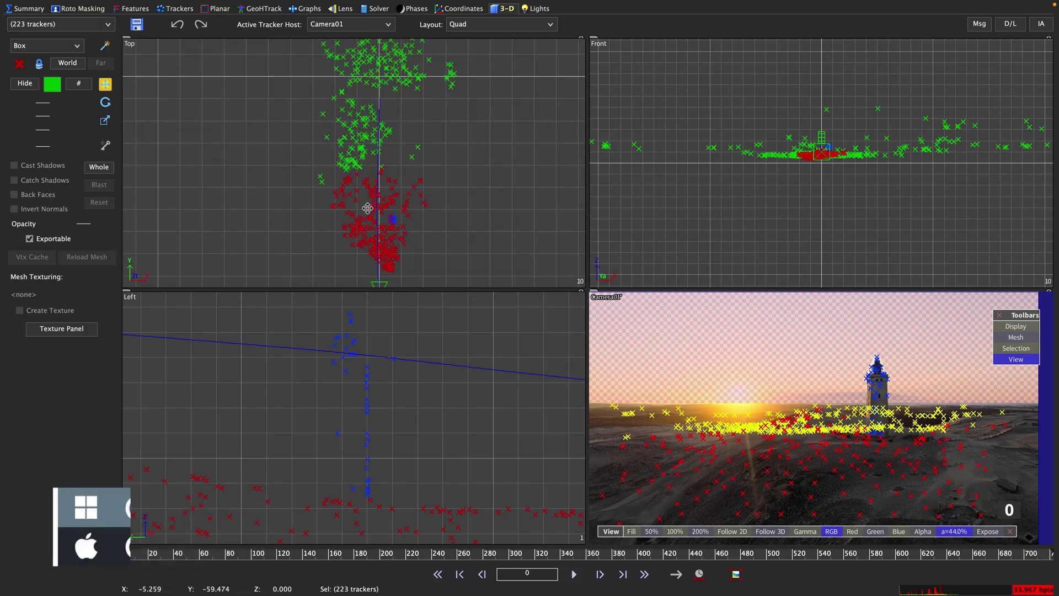
{"action": "left_click_drag", "start_coordinate": [371, 98], "coordinate": [378, 186], "text": "ctrl+alt"}
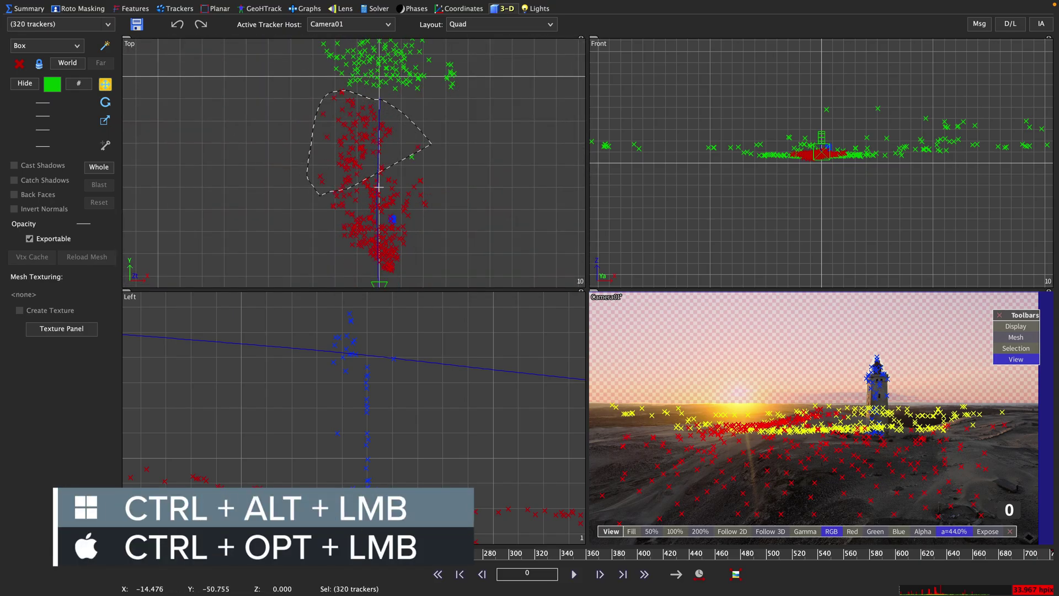
{"action": "left_click", "coordinate": [53, 84]}
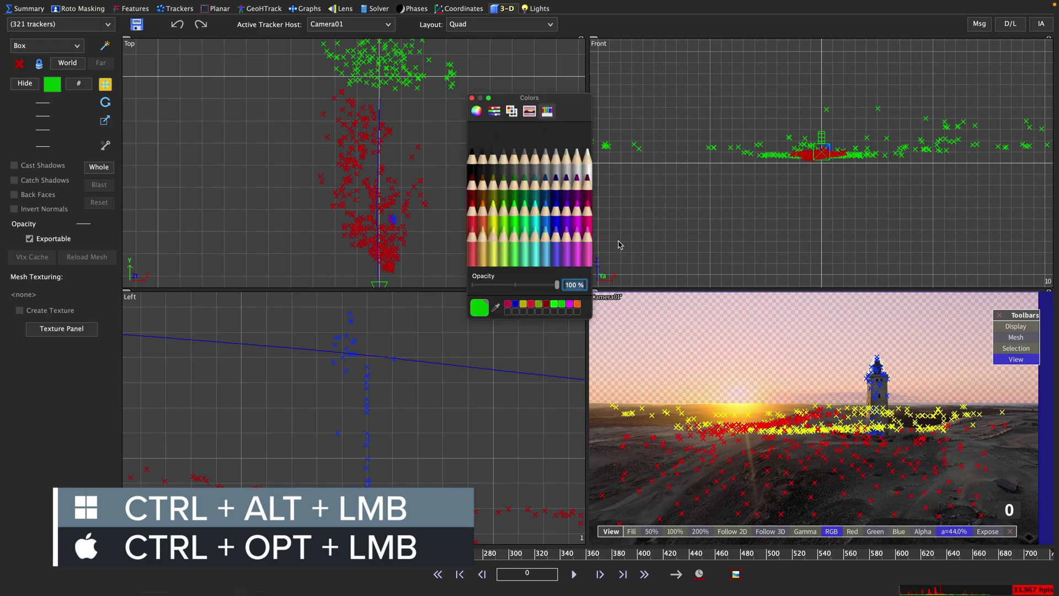
{"action": "left_click", "coordinate": [473, 100]}
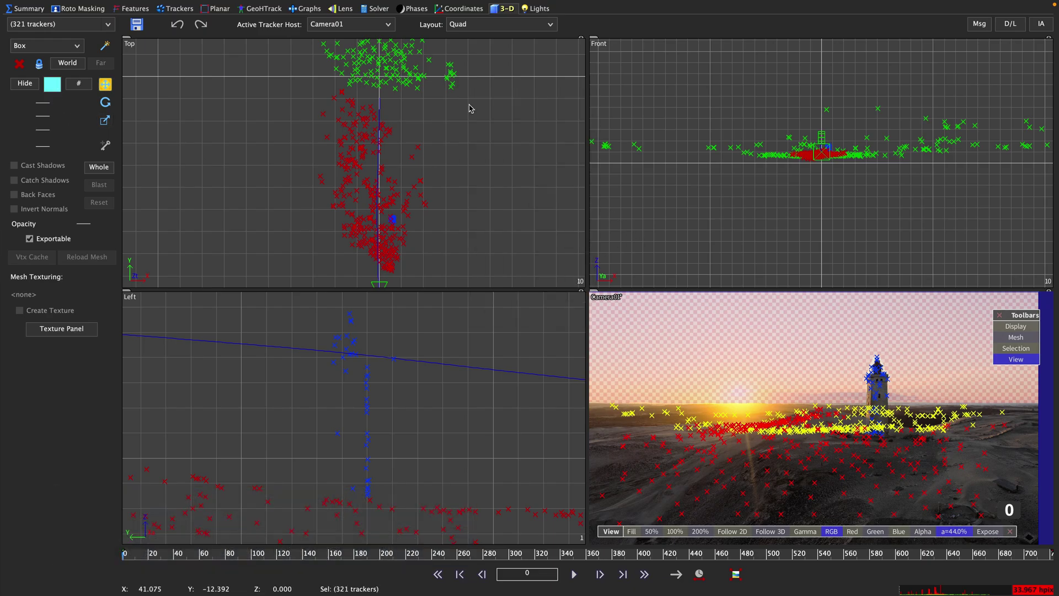
{"action": "left_click", "coordinate": [488, 219]}
{"action": "scroll", "coordinate": [530, 132], "scroll_direction": "down", "scroll_amount": 5}
Step: Color the distant horizon trackers orange and switch to the single Camera layout
{"action": "left_click_drag", "start_coordinate": [532, 135], "coordinate": [413, 248]}
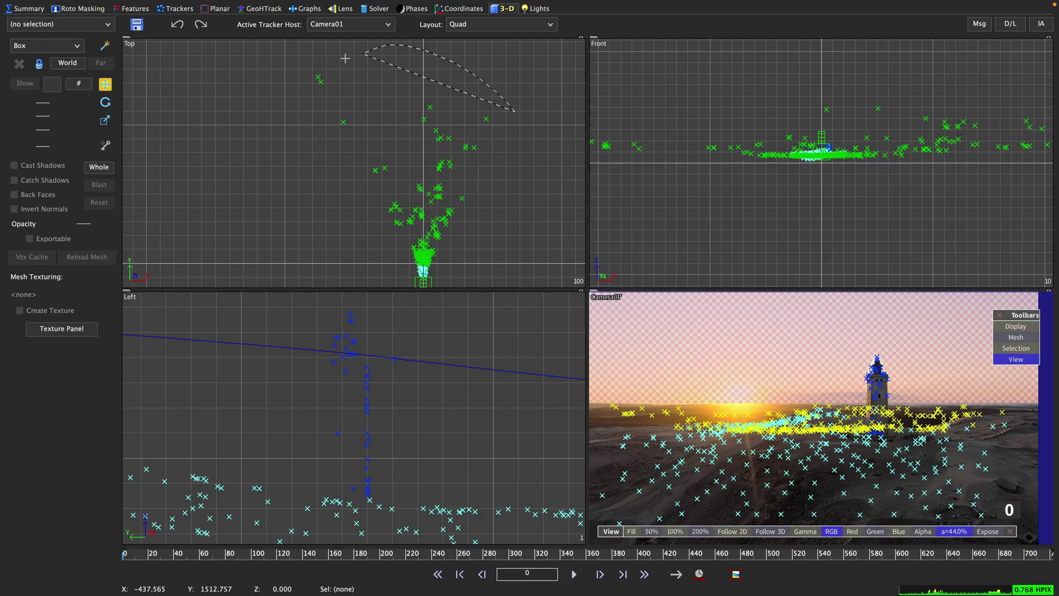
{"action": "scroll", "coordinate": [429, 141], "scroll_direction": "up", "scroll_amount": 5}
{"action": "left_click_drag", "start_coordinate": [428, 141], "coordinate": [397, 231], "text": "shift"}
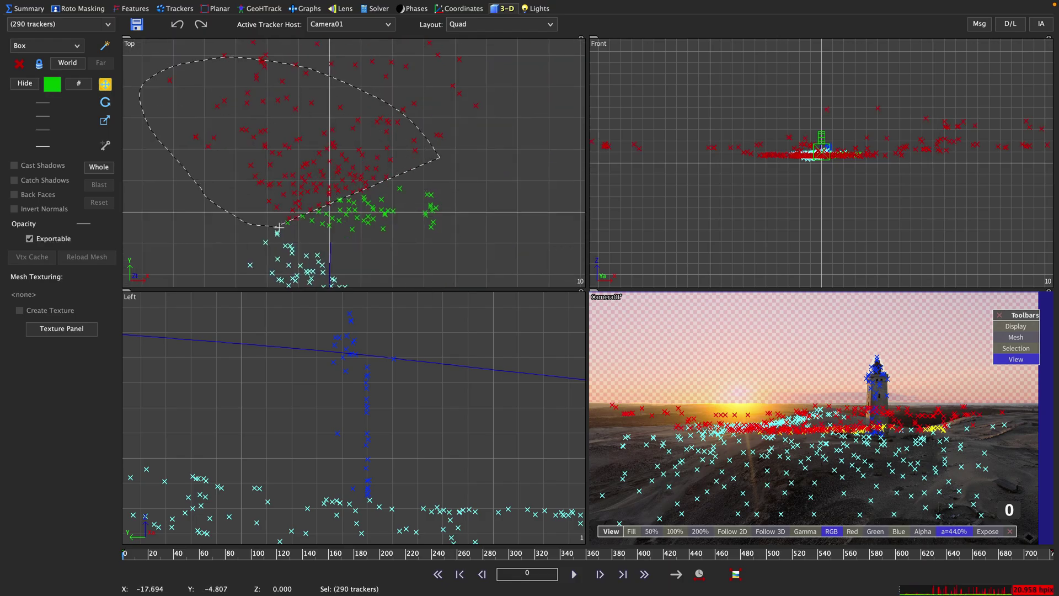
{"action": "left_click", "coordinate": [52, 82]}
{"action": "left_click", "coordinate": [473, 184]}
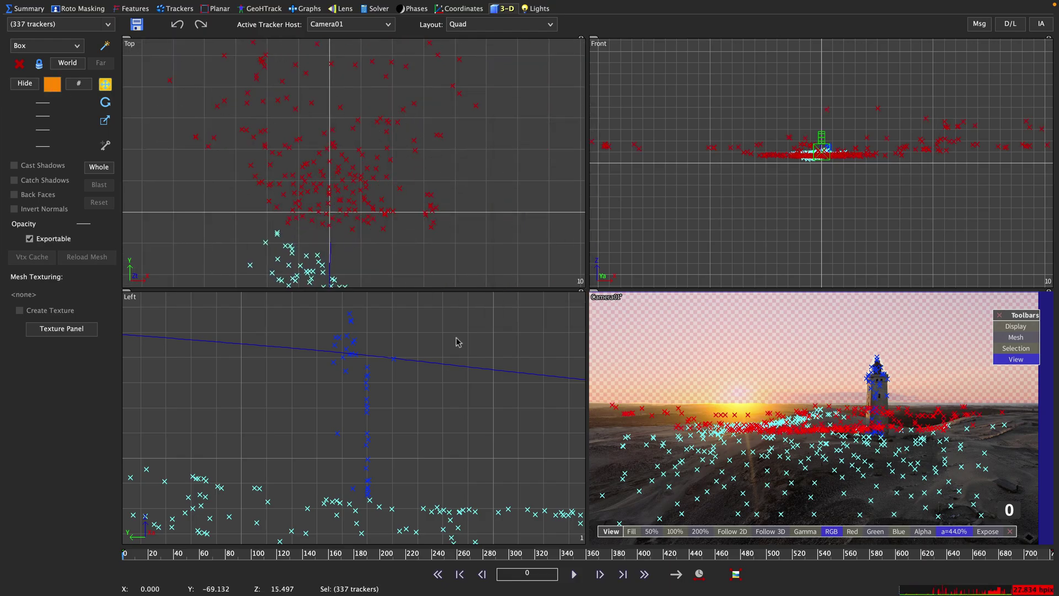
{"action": "left_click", "coordinate": [331, 124]}
{"action": "left_click", "coordinate": [501, 25]}
{"action": "left_click", "coordinate": [462, 11]}
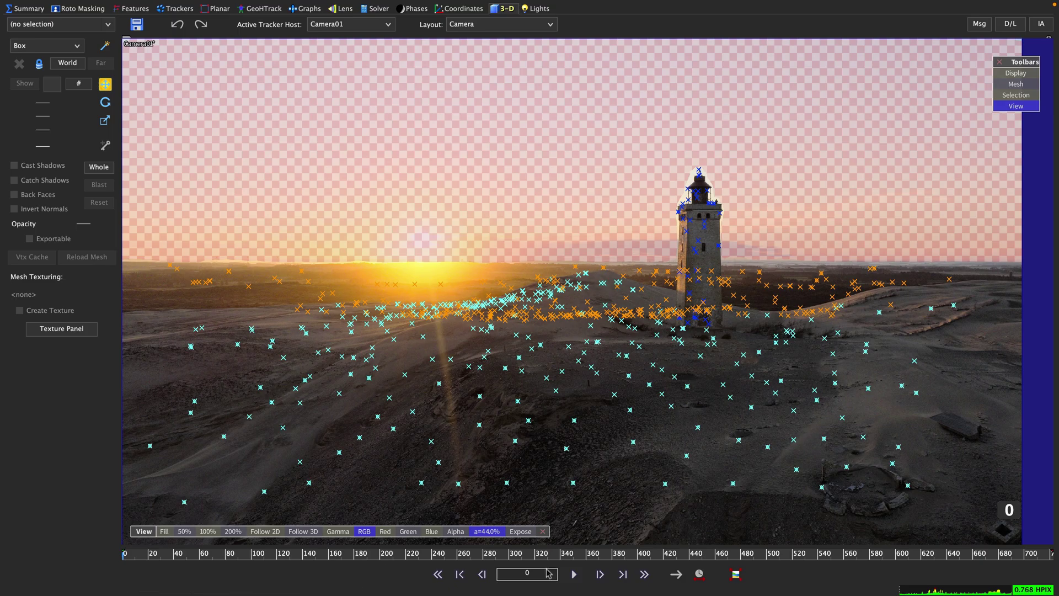
Step: Play back the tracked lighthouse shot in the camera view
{"action": "key", "text": "space"}
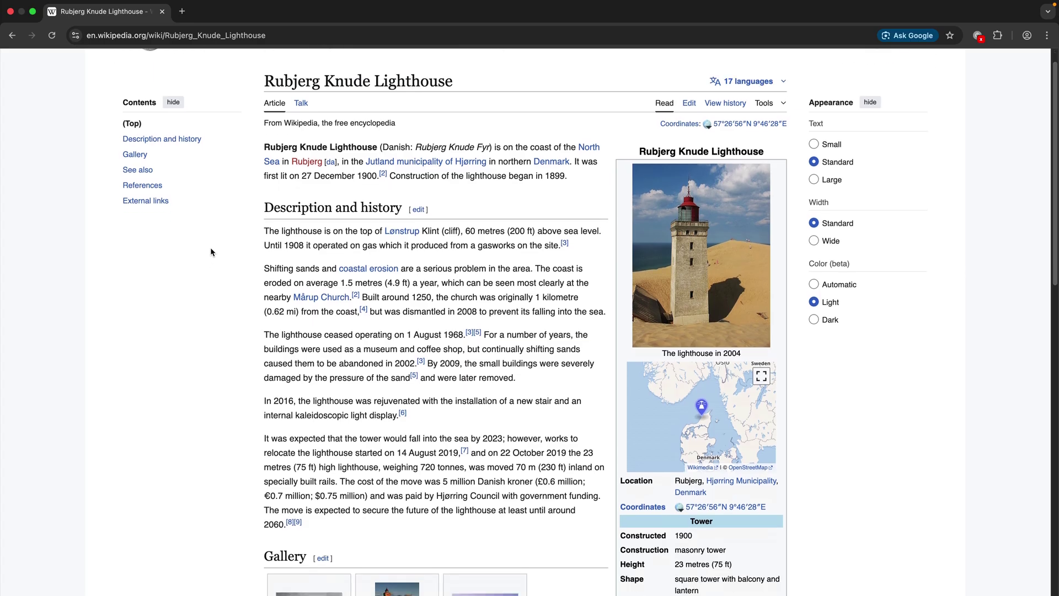
{"action": "scroll", "coordinate": [210, 248], "scroll_direction": "down", "scroll_amount": 4}
{"action": "scroll", "coordinate": [210, 250], "scroll_direction": "down", "scroll_amount": 2}
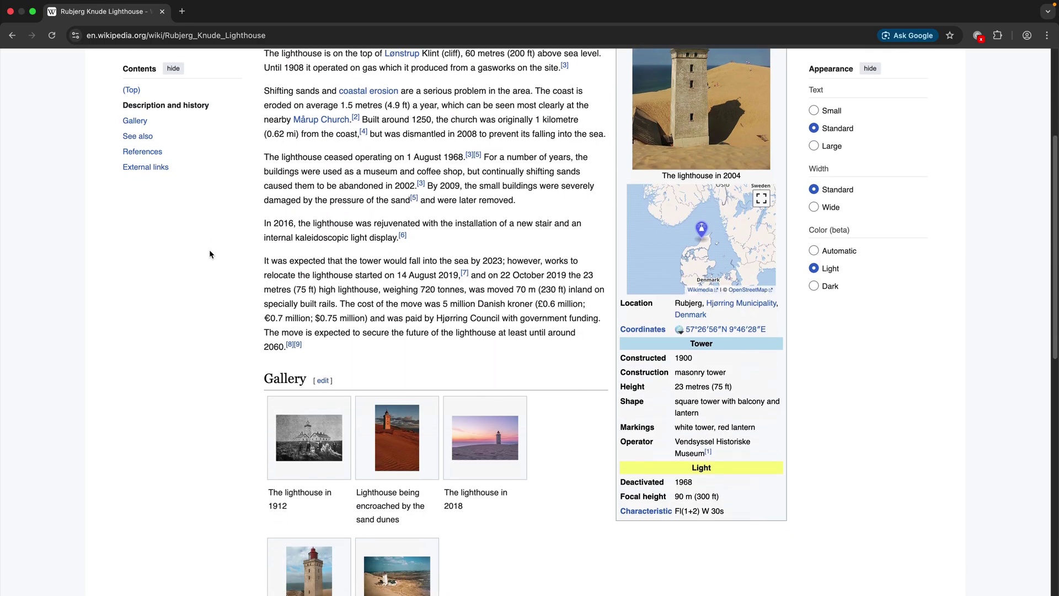
{"action": "scroll", "coordinate": [209, 250], "scroll_direction": "down", "scroll_amount": 2}
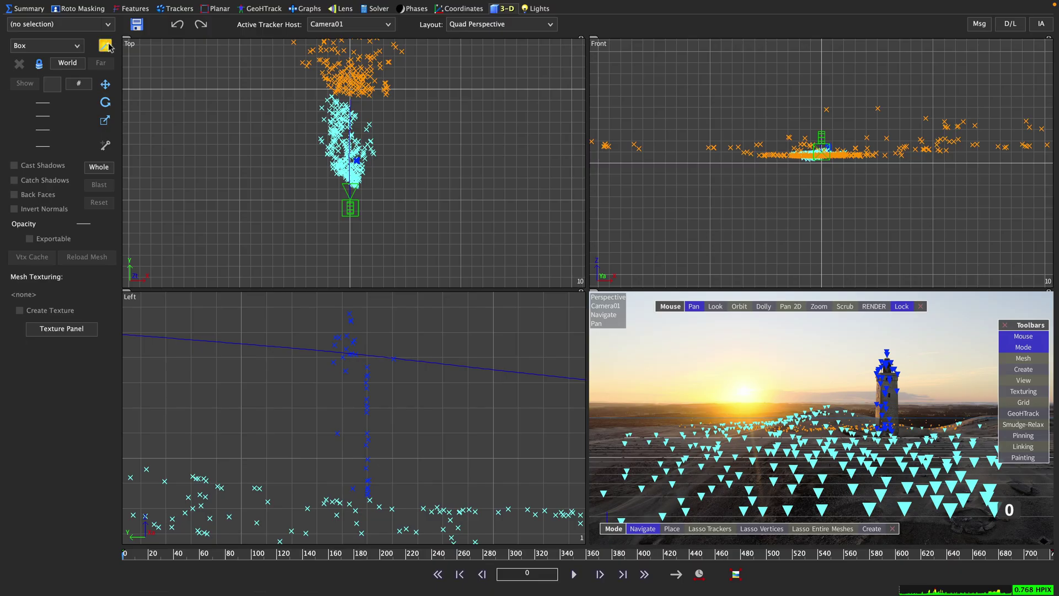
Step: Create a Box mesh on the lighthouse tower trackers, sized 5 by 5 by 23 units
{"action": "left_click", "coordinate": [365, 163]}
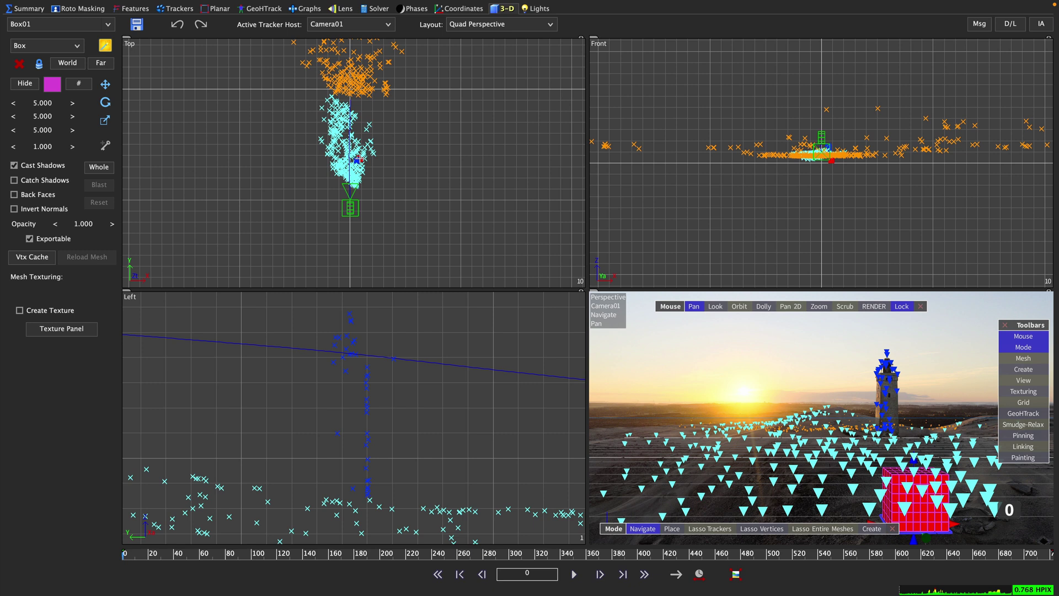
{"action": "left_click_drag", "start_coordinate": [358, 160], "coordinate": [356, 136]}
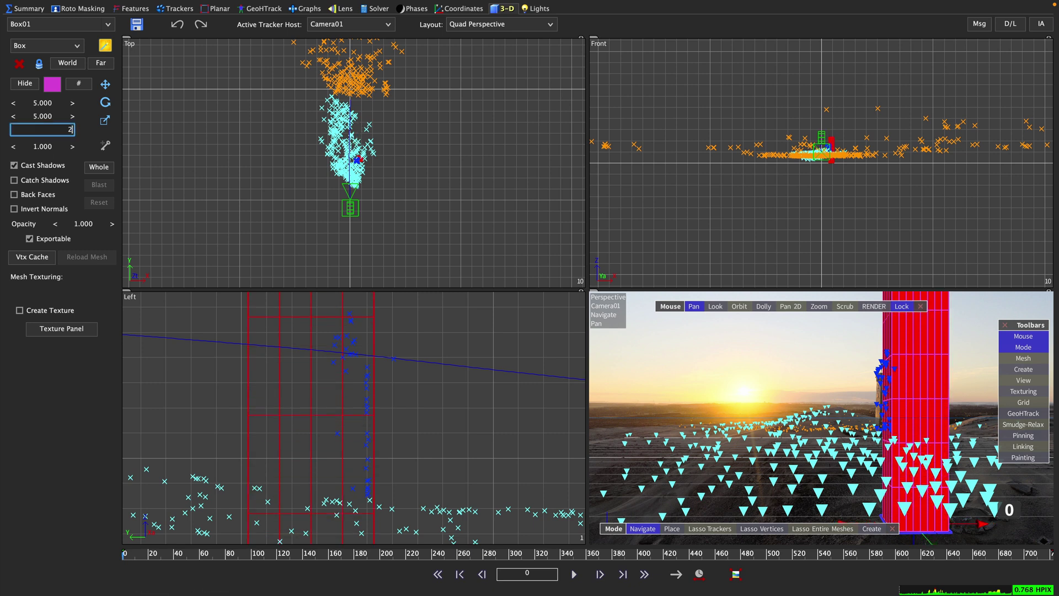
{"action": "scroll", "coordinate": [356, 161], "scroll_direction": "up", "scroll_amount": 8}
{"action": "left_click_drag", "start_coordinate": [425, 157], "coordinate": [385, 169]}
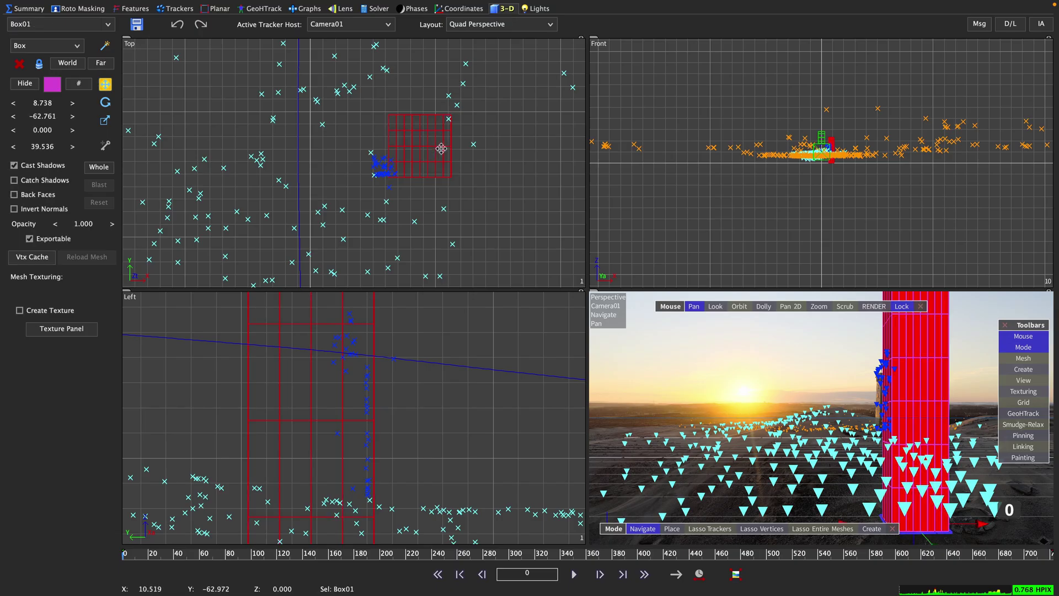
{"action": "left_click_drag", "start_coordinate": [49, 102], "coordinate": [33, 102]}
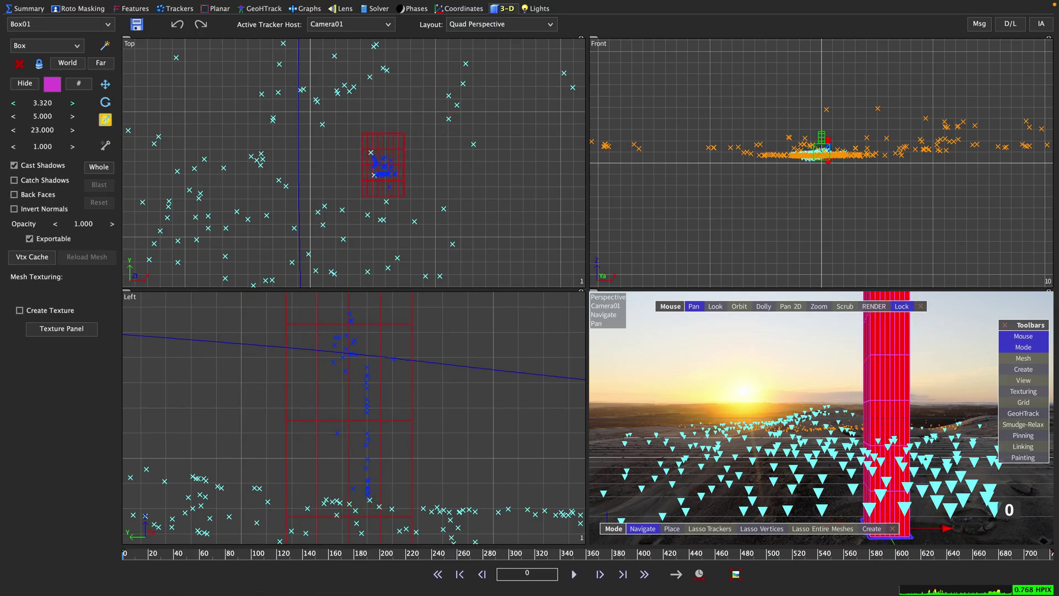
{"action": "left_click", "coordinate": [40, 116]}
{"action": "type", "text": "2.400"}
{"action": "key", "text": "Return"}
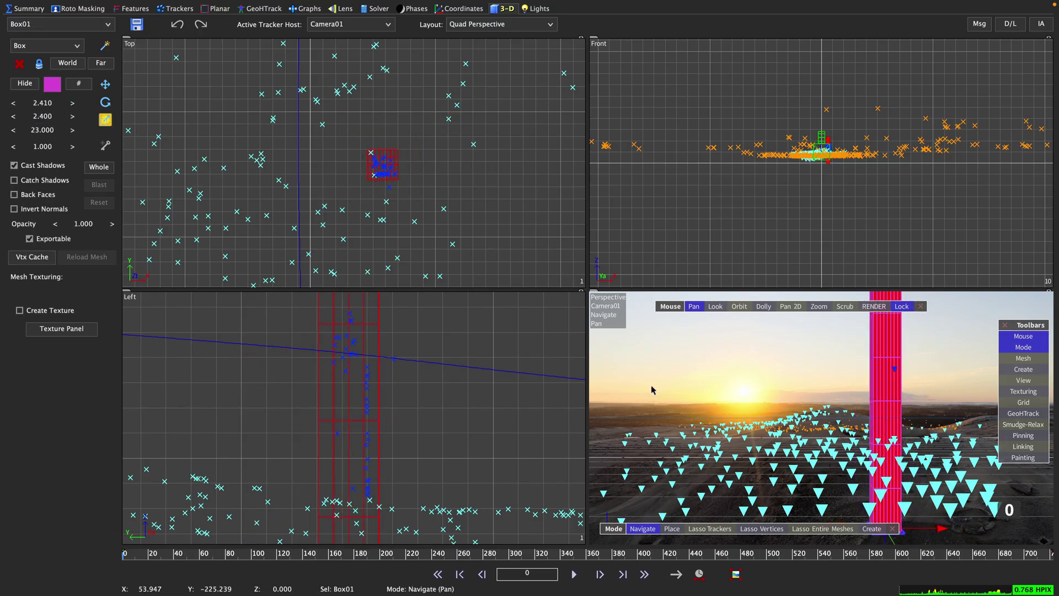
{"action": "left_click_drag", "start_coordinate": [884, 296], "coordinate": [884, 352]}
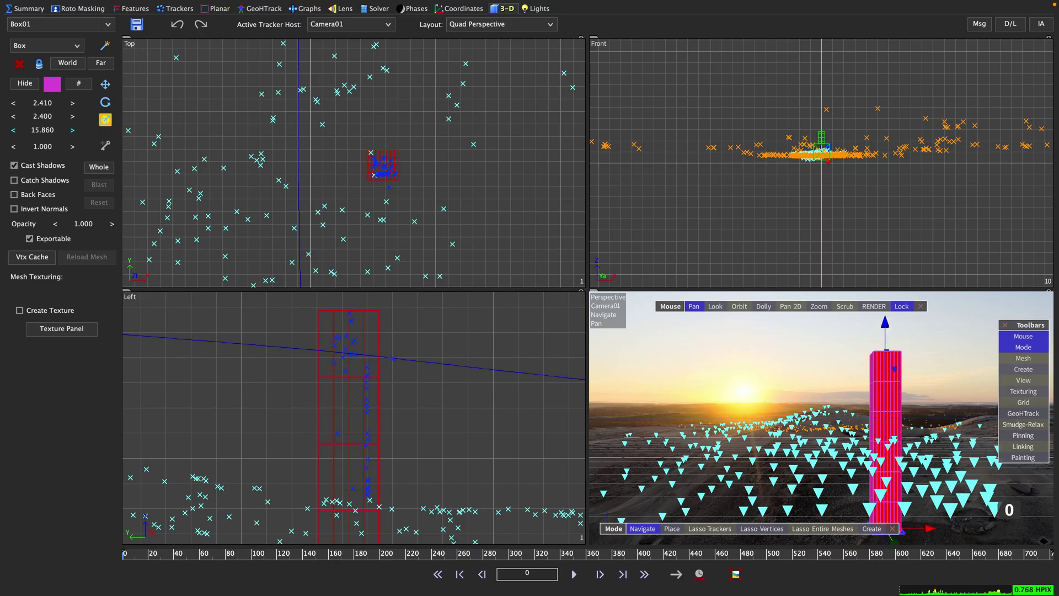
{"action": "type", "text": "23"}
{"action": "key", "text": "Return"}
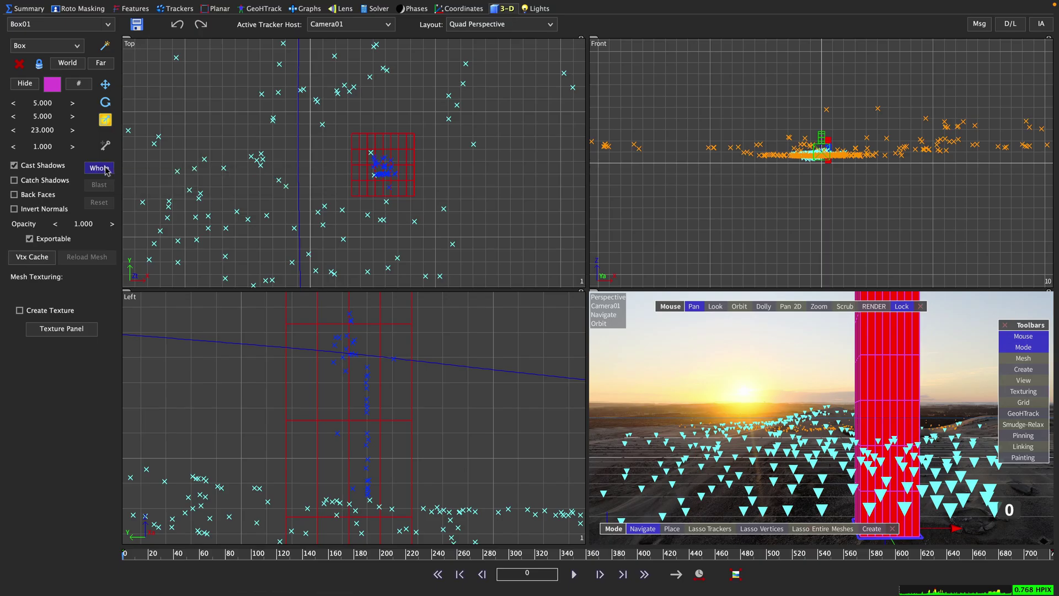
Step: Select Camera01 in Whole move mode and turn off Whole affects meshes
{"action": "left_click", "coordinate": [106, 169]}
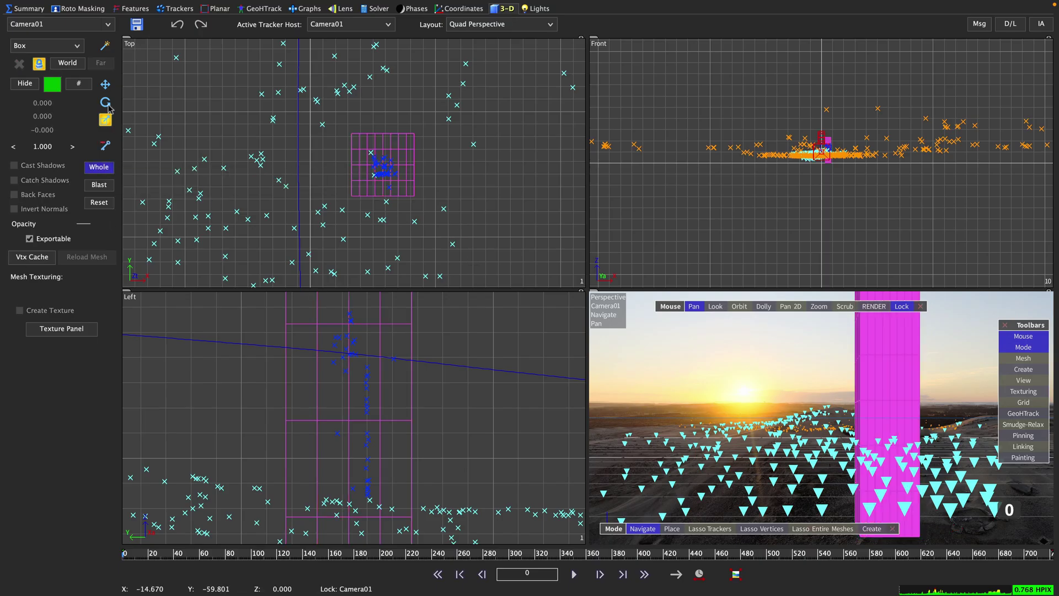
{"action": "left_click", "coordinate": [105, 84]}
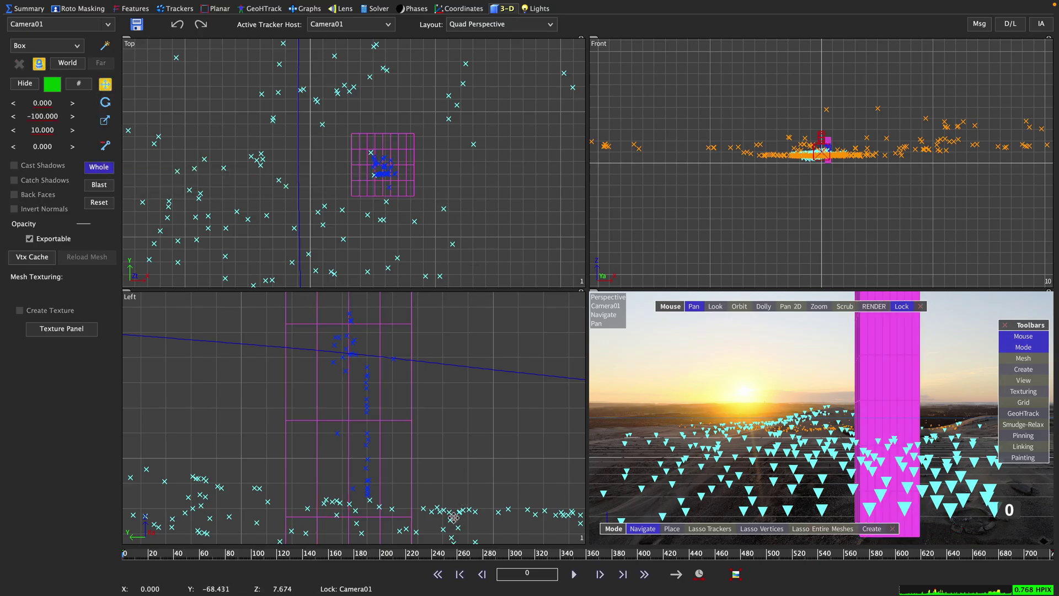
{"action": "left_click_drag", "start_coordinate": [454, 516], "coordinate": [480, 502]}
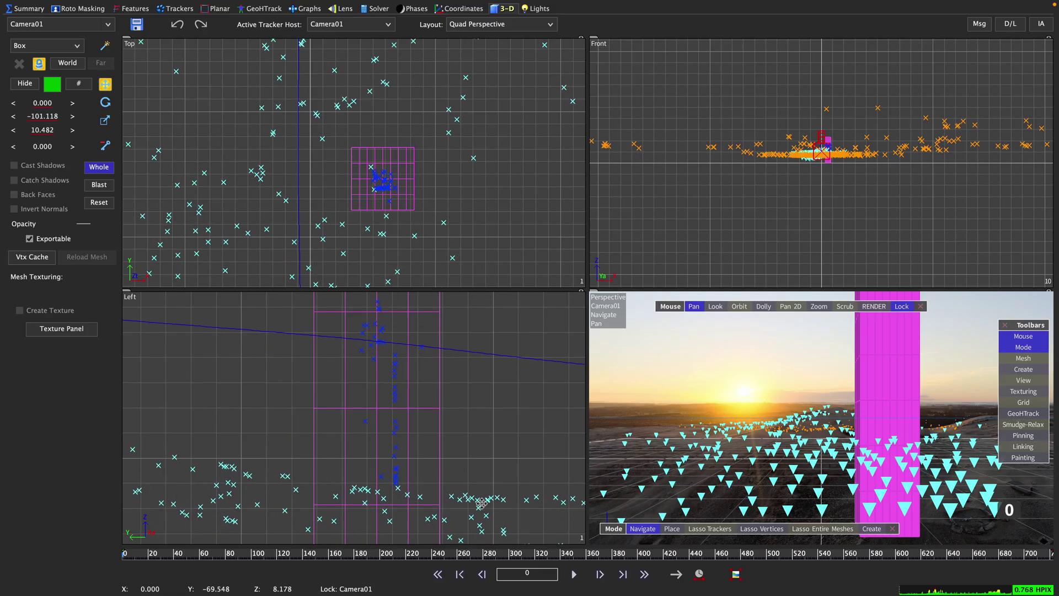
{"action": "key", "text": "ctrl+z"}
{"action": "scroll", "coordinate": [482, 475], "scroll_direction": "down", "scroll_amount": 5}
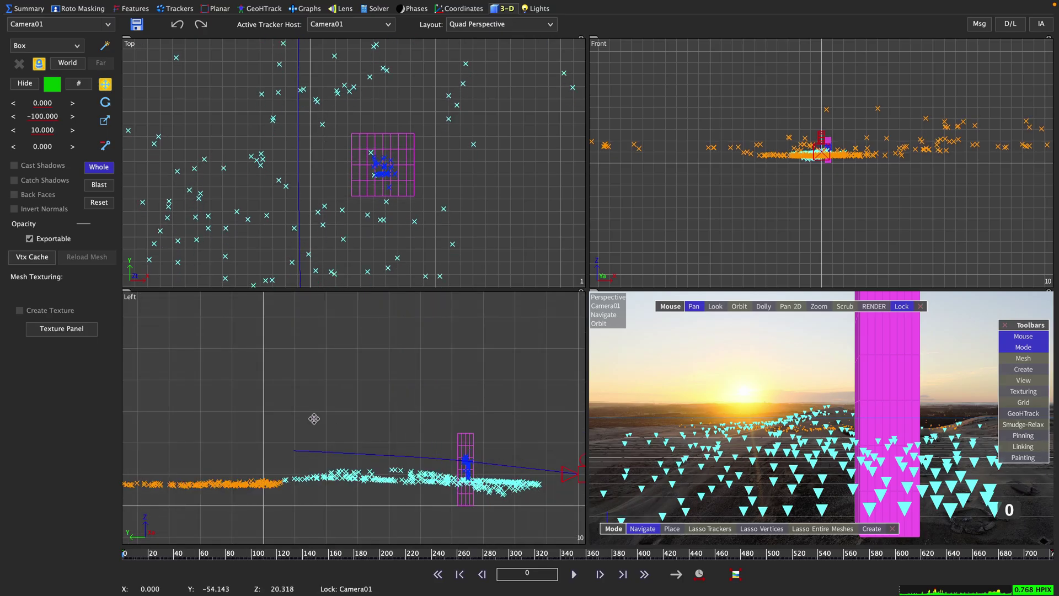
{"action": "right_click", "coordinate": [398, 389]}
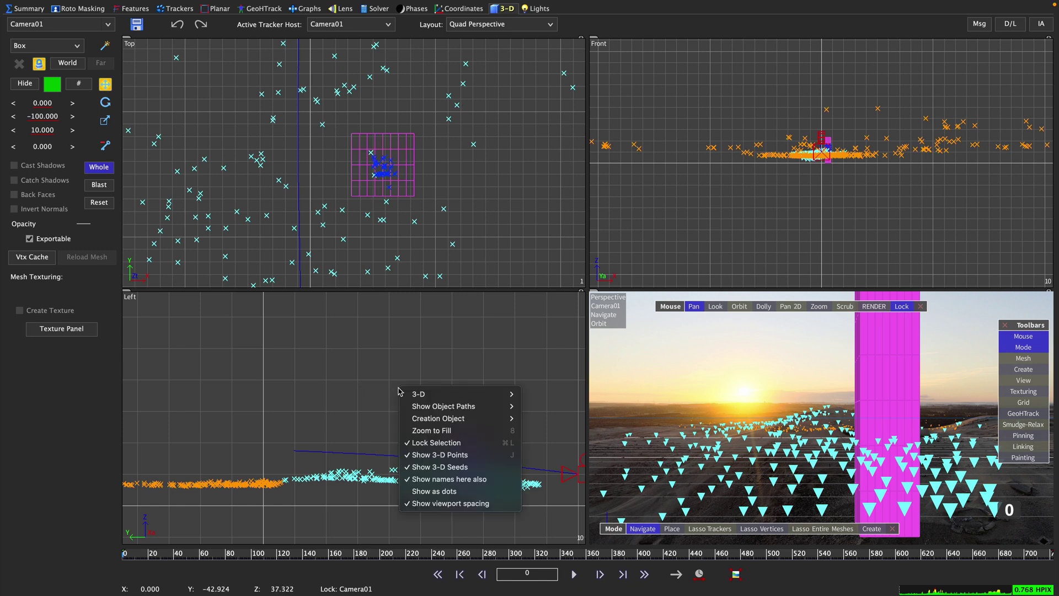
{"action": "mouse_move", "coordinate": [457, 395]}
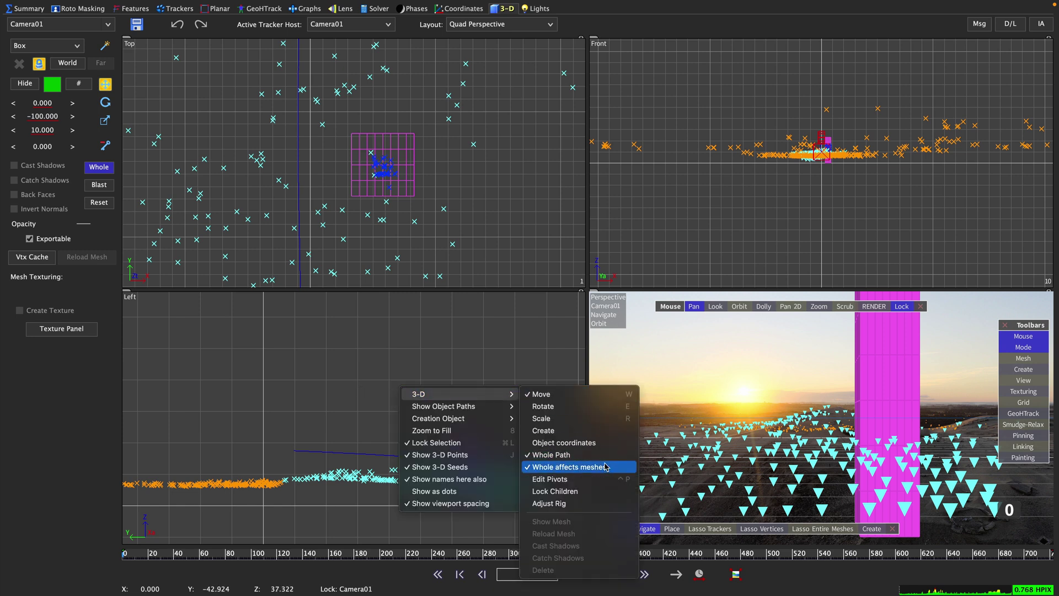
{"action": "left_click", "coordinate": [616, 473]}
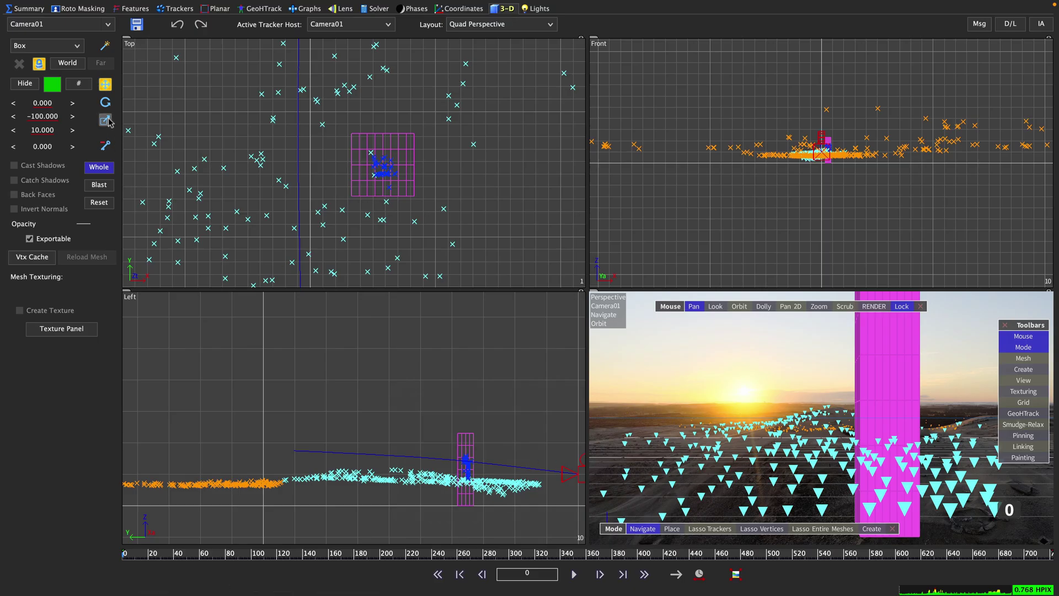
{"action": "scroll", "coordinate": [474, 506], "scroll_direction": "up", "scroll_amount": 4}
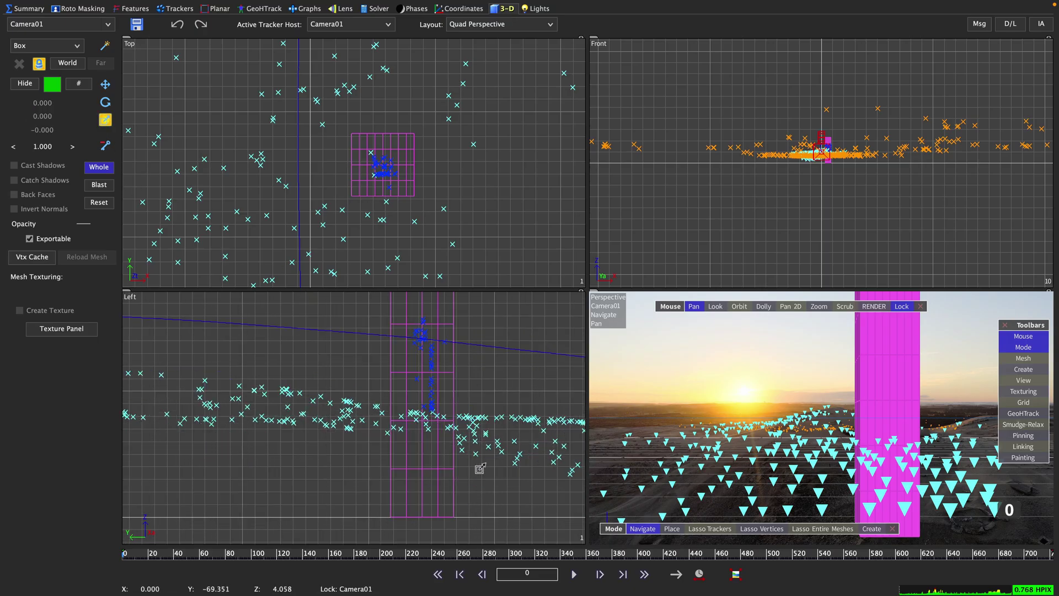
Step: Move and scale the whole scene so the lighthouse trackers fit the box footprint
{"action": "left_click_drag", "start_coordinate": [483, 461], "coordinate": [613, 366]}
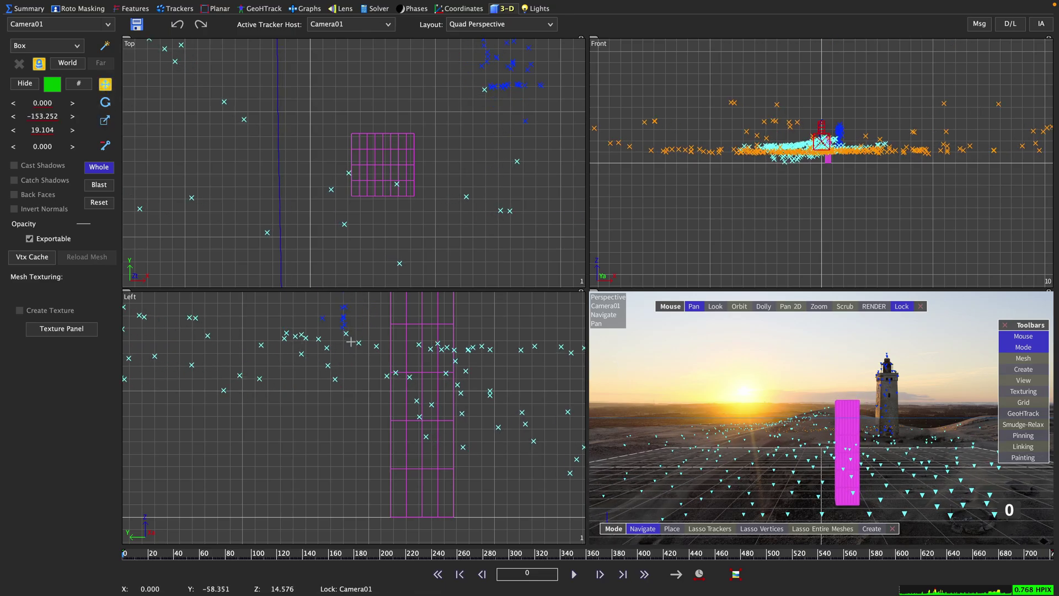
{"action": "left_click_drag", "start_coordinate": [356, 342], "coordinate": [464, 519]}
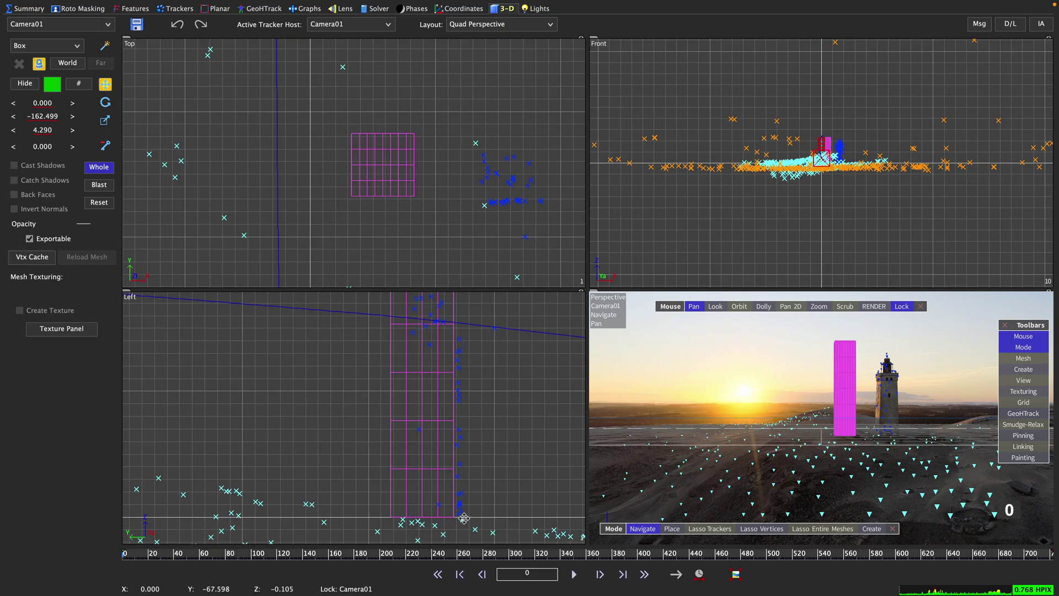
{"action": "scroll", "coordinate": [464, 385], "scroll_direction": "down", "scroll_amount": 3}
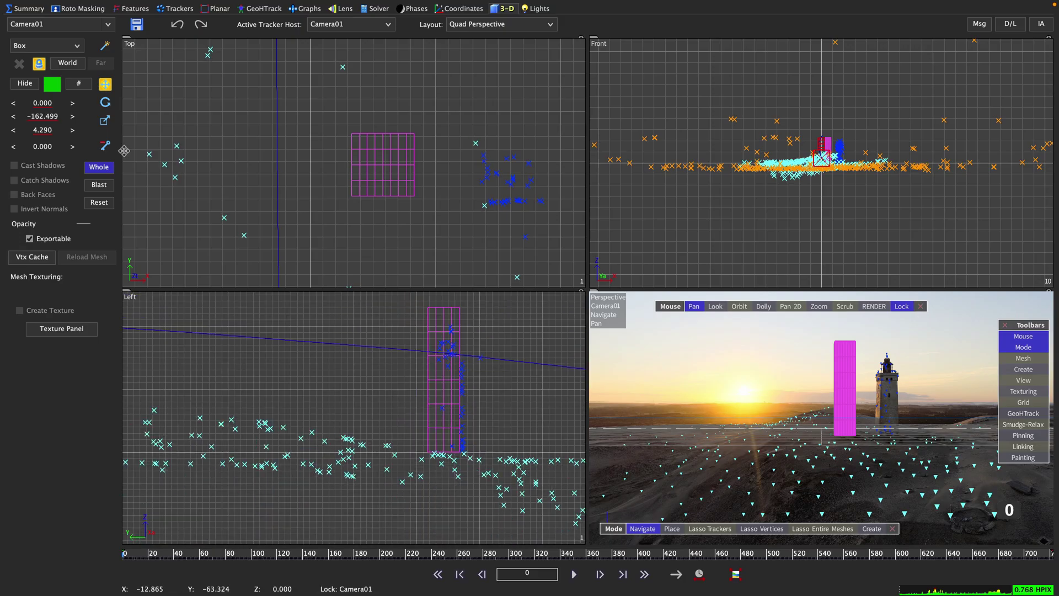
{"action": "left_click", "coordinate": [106, 120]}
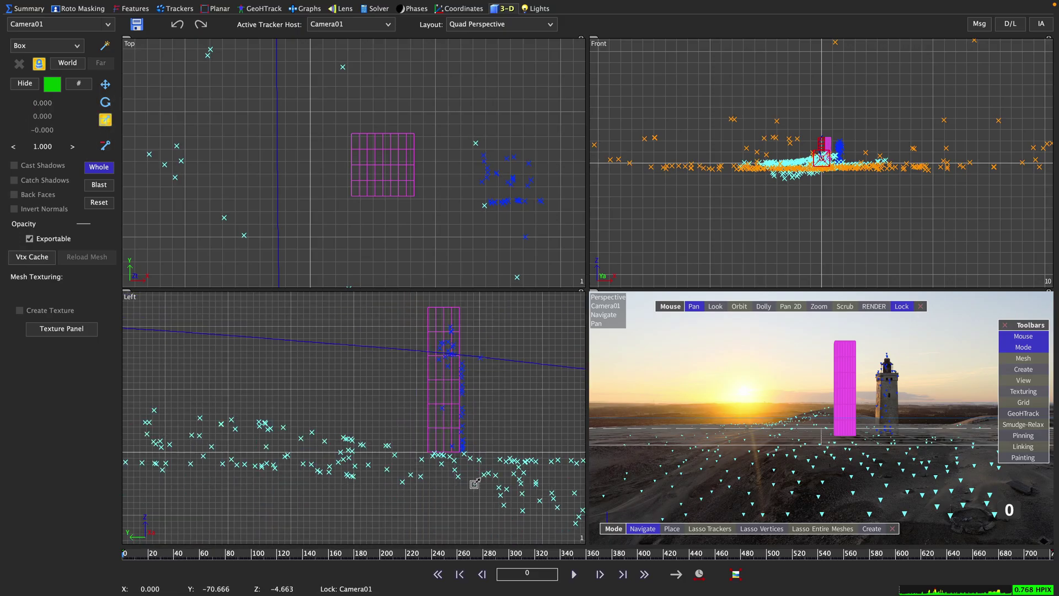
{"action": "left_click_drag", "start_coordinate": [444, 453], "coordinate": [453, 438]}
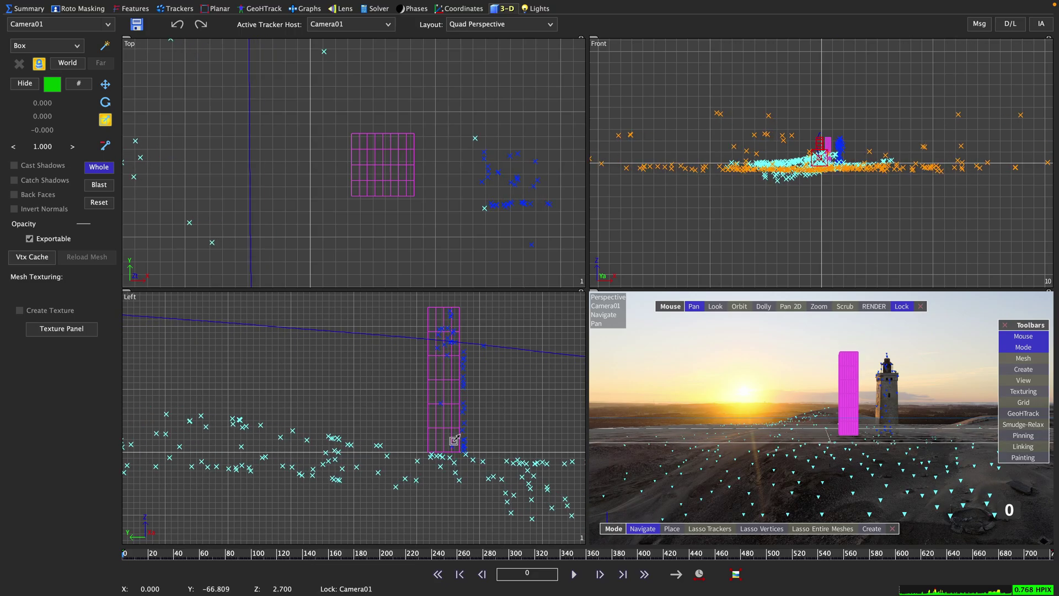
{"action": "left_click", "coordinate": [105, 83]}
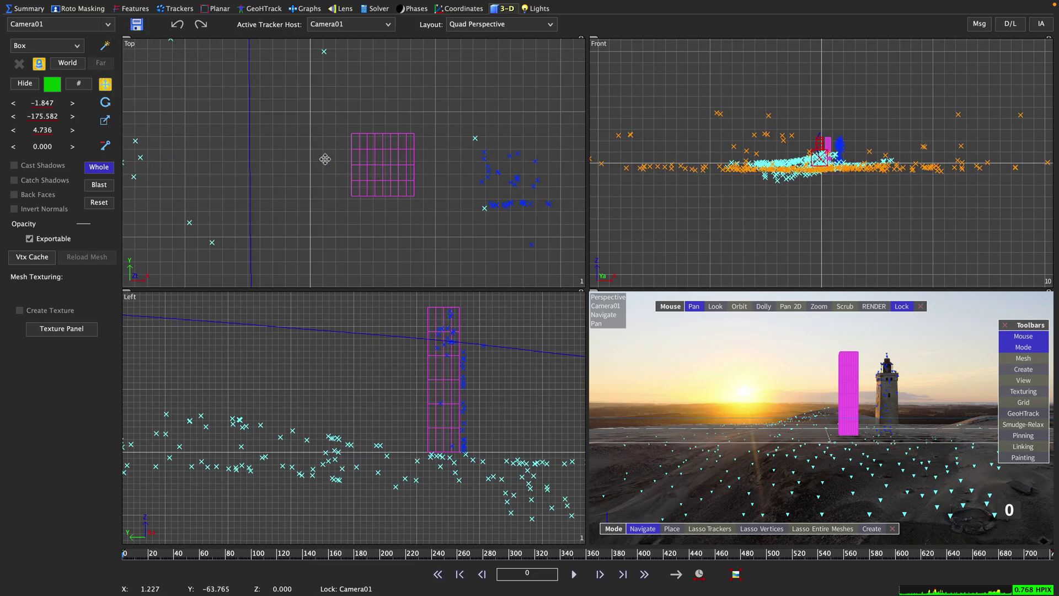
{"action": "left_click_drag", "start_coordinate": [372, 167], "coordinate": [238, 158]}
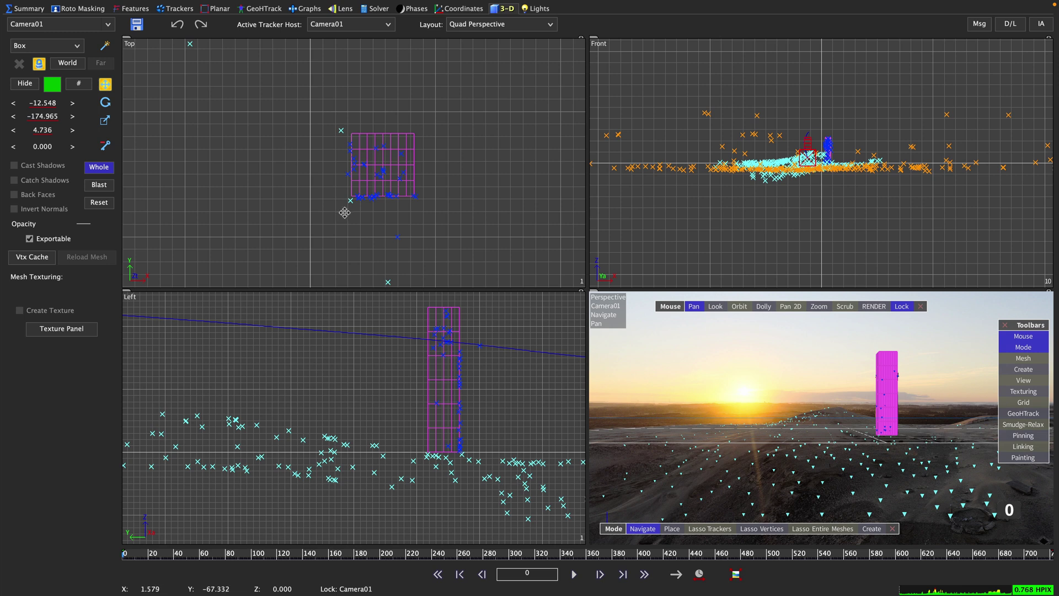
Step: Show the box as a wireframe and scrub forward through the shot
{"action": "left_click", "coordinate": [1024, 359]}
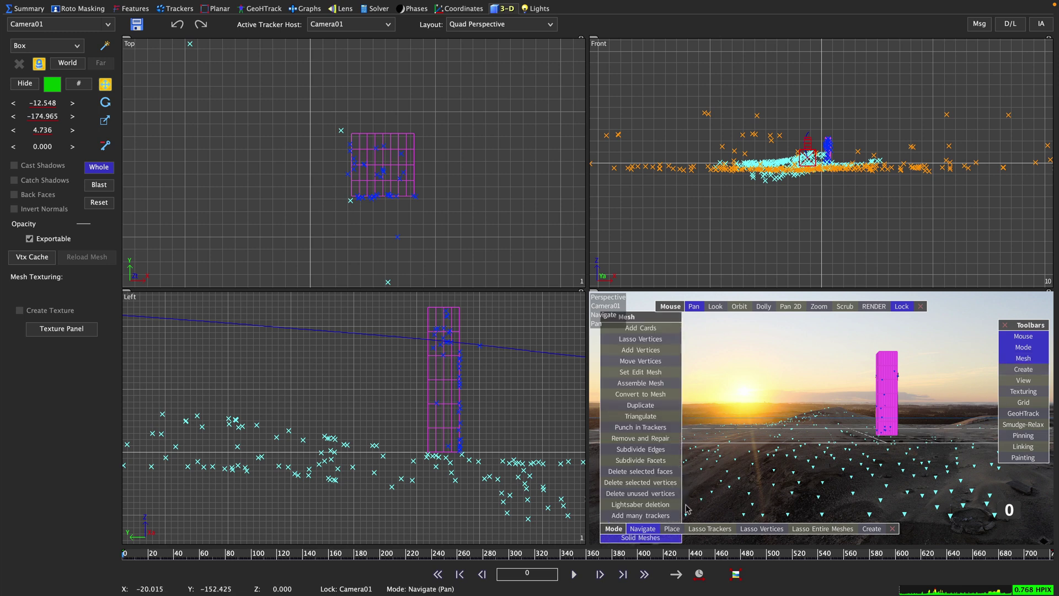
{"action": "left_click", "coordinate": [640, 536]}
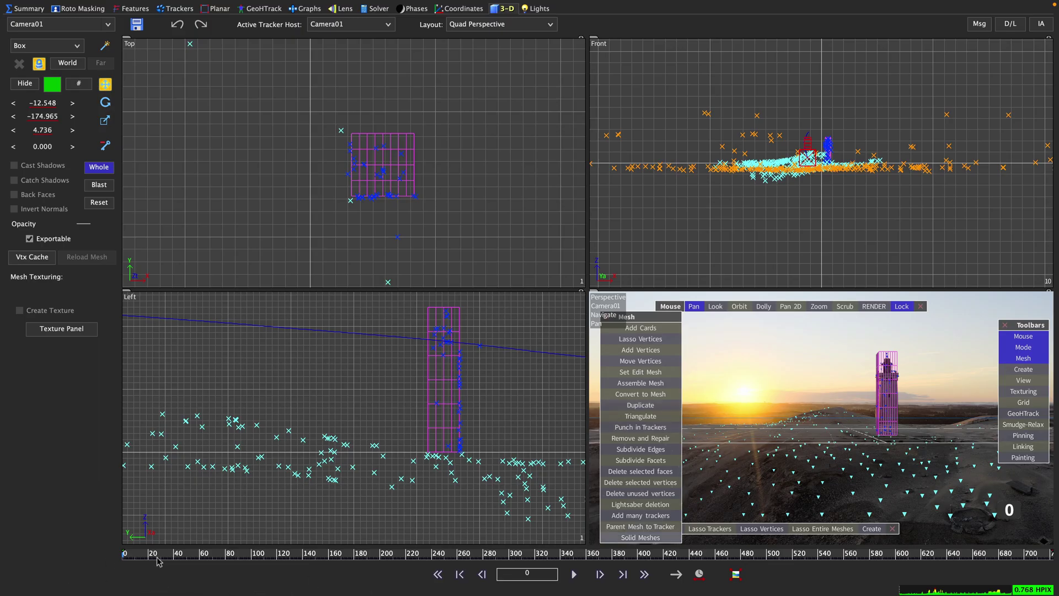
{"action": "mouse_move", "coordinate": [139, 554]}
{"action": "left_mouse_down"}
{"action": "mouse_move", "coordinate": [339, 554]}
{"action": "mouse_move", "coordinate": [387, 568]}
{"action": "mouse_move", "coordinate": [412, 554]}
{"action": "left_mouse_up"}
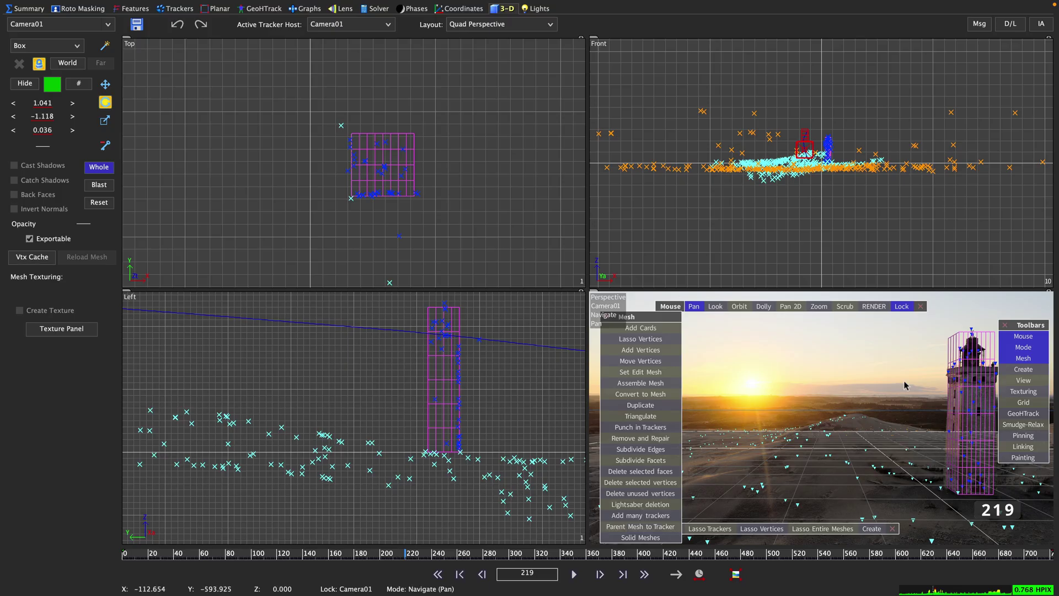
Step: Frame the lighthouse in the camera view and tilt the whole scene upright
{"action": "left_click", "coordinate": [797, 306]}
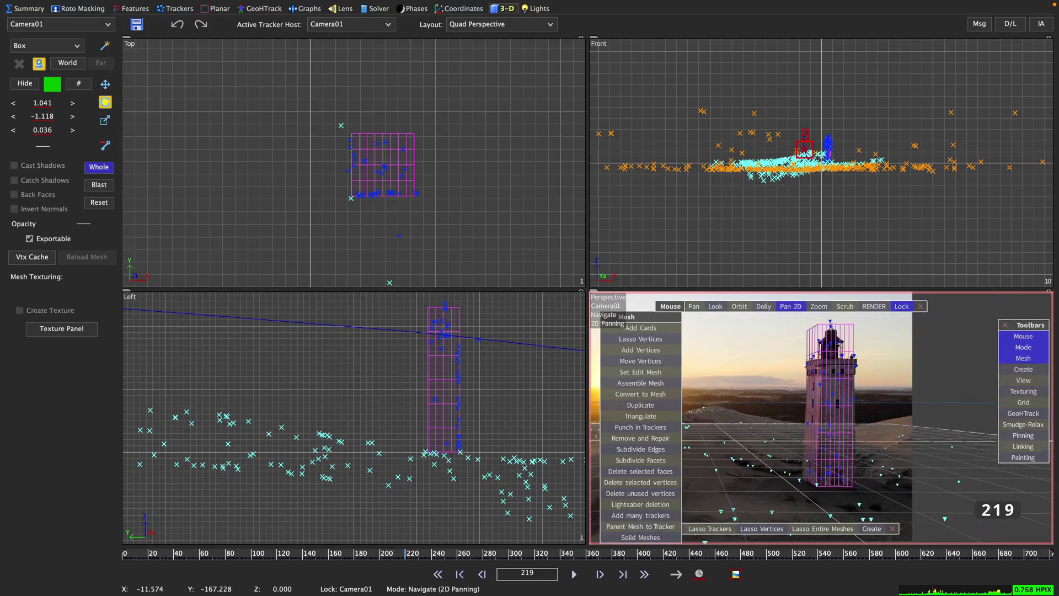
{"action": "left_click_drag", "start_coordinate": [910, 373], "coordinate": [850, 331]}
{"action": "left_click", "coordinate": [829, 308]}
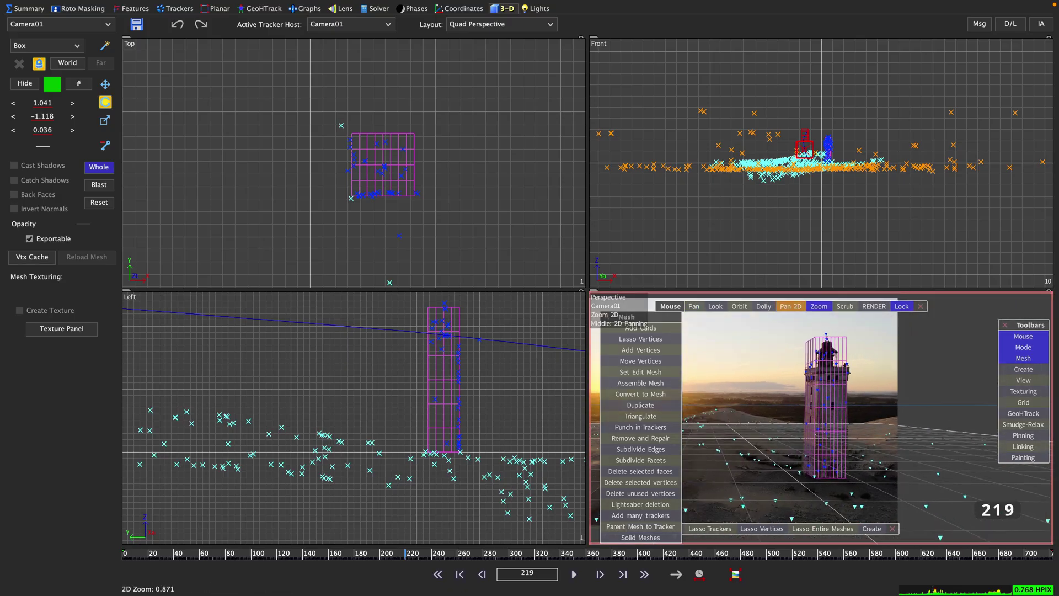
{"action": "left_click_drag", "start_coordinate": [828, 373], "coordinate": [828, 314]}
{"action": "left_click", "coordinate": [791, 306]}
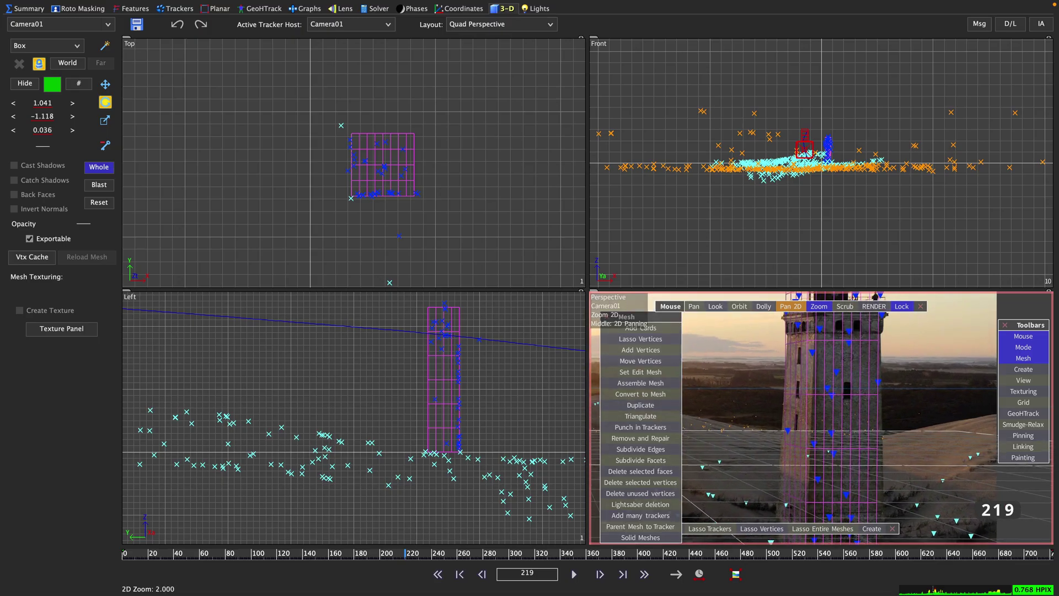
{"action": "left_click_drag", "start_coordinate": [836, 381], "coordinate": [815, 358]}
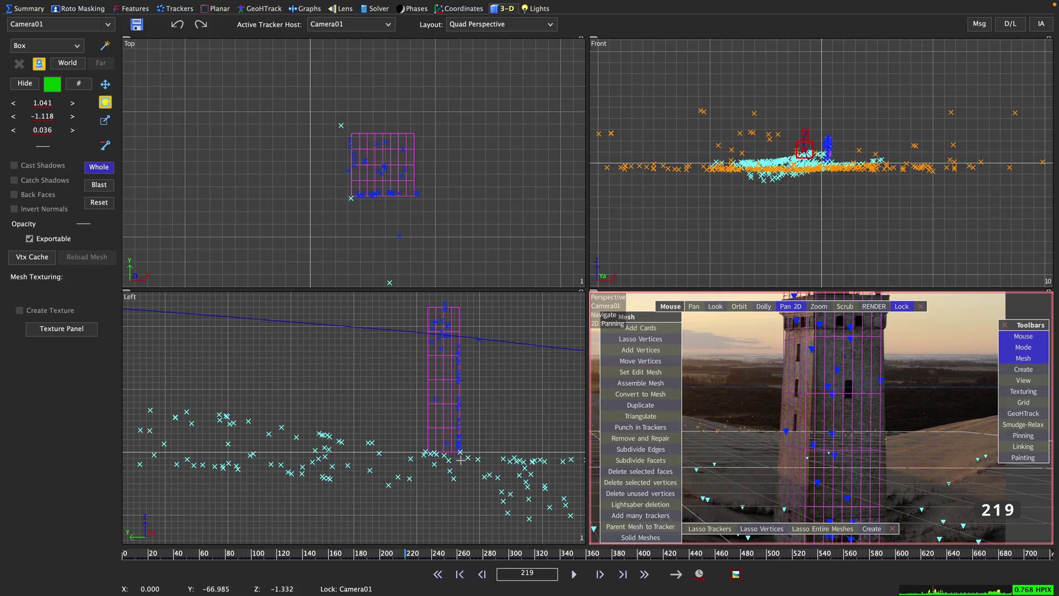
{"action": "left_click_drag", "start_coordinate": [462, 460], "coordinate": [464, 457]}
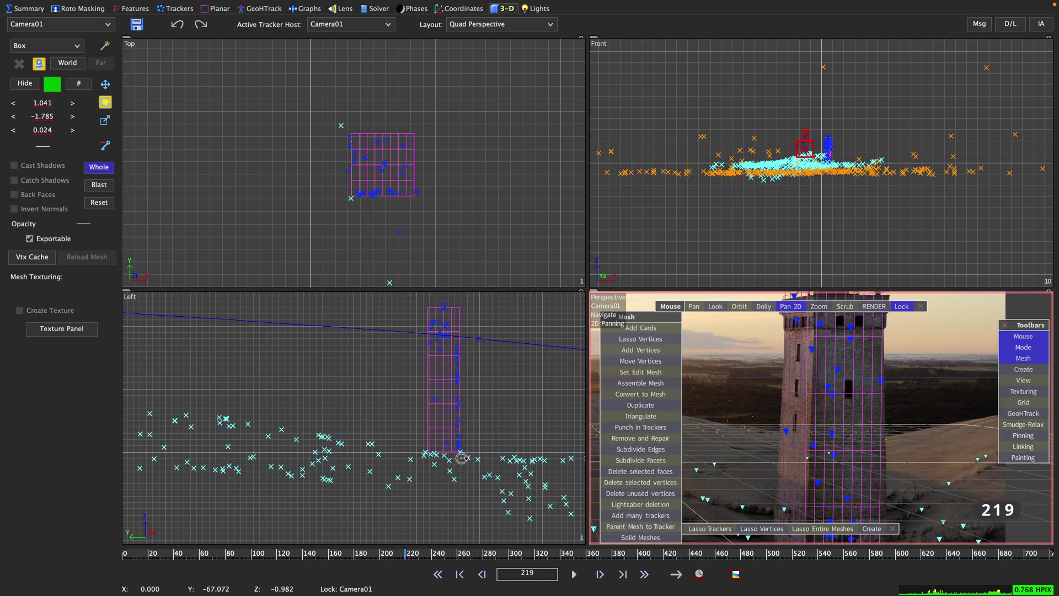
{"action": "left_click_drag", "start_coordinate": [463, 457], "coordinate": [466, 456]}
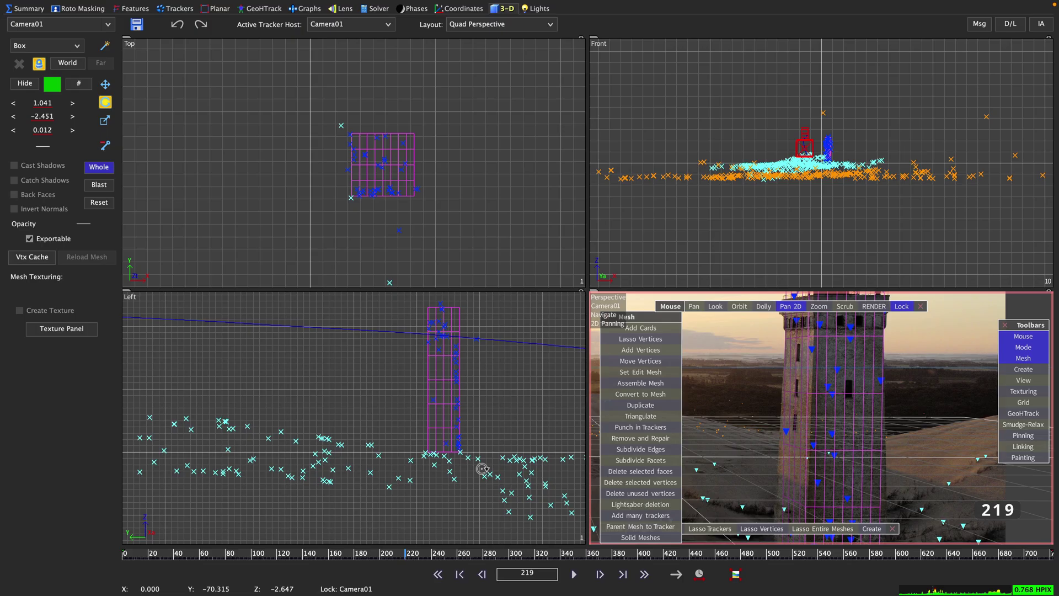
Step: Fit the whole point cloud with frame-all, then pan and zoom the top and side views
{"action": "right_click", "coordinate": [363, 385]}
{"action": "mouse_move", "coordinate": [406, 389]}
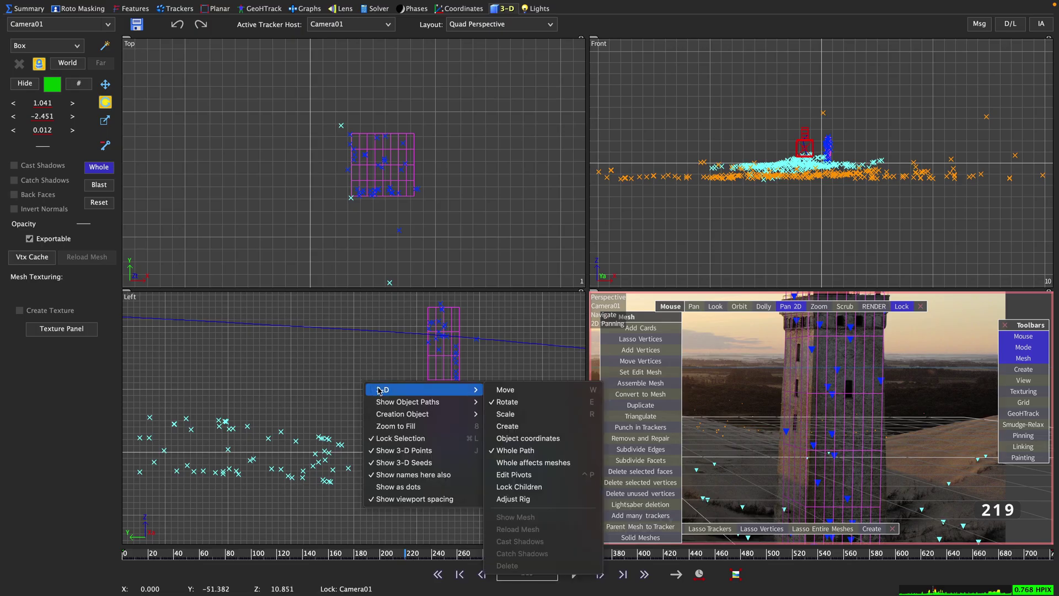
{"action": "left_click", "coordinate": [529, 455]}
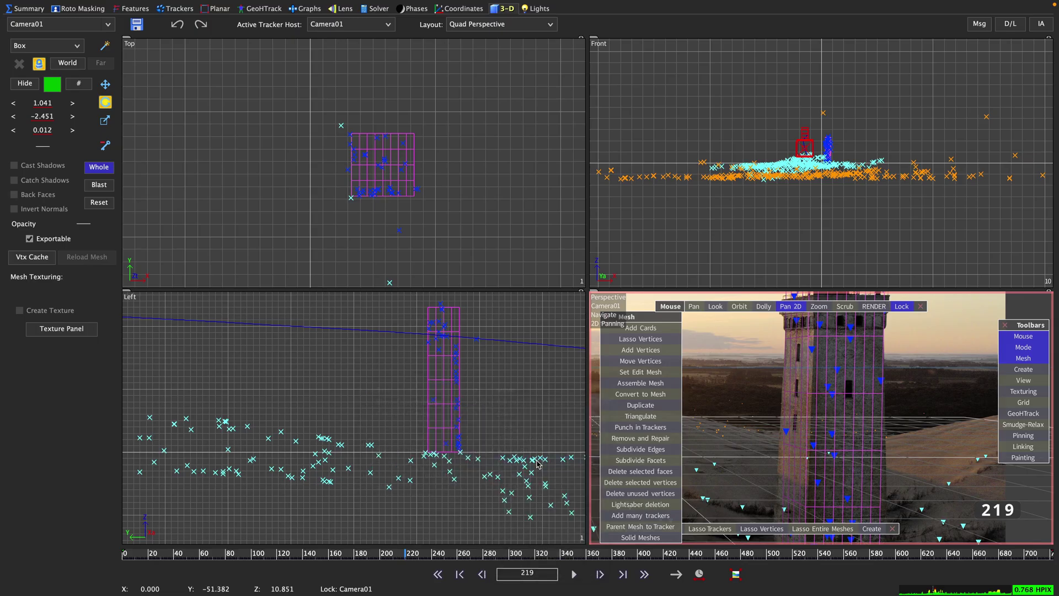
{"action": "key", "text": "f"}
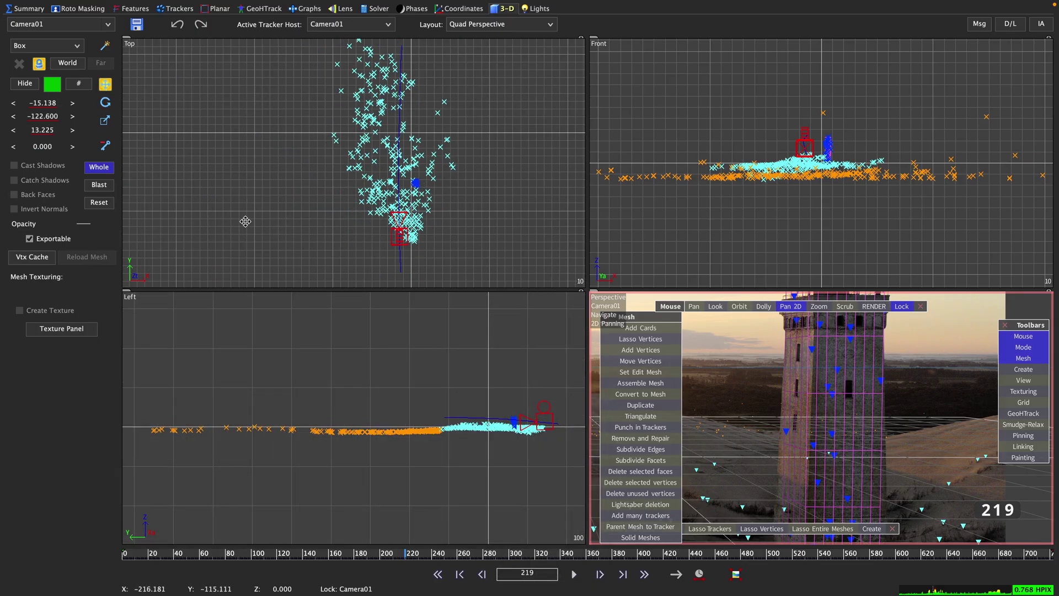
{"action": "left_click_drag", "start_coordinate": [245, 222], "coordinate": [266, 221]}
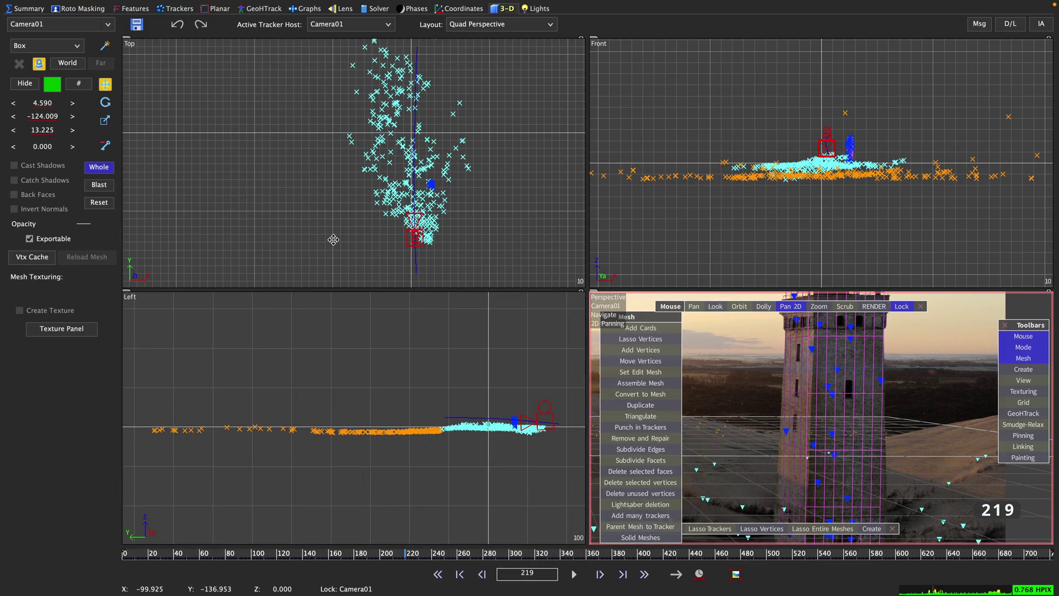
{"action": "left_click", "coordinate": [694, 307]}
{"action": "left_click_drag", "start_coordinate": [458, 214], "coordinate": [446, 215]}
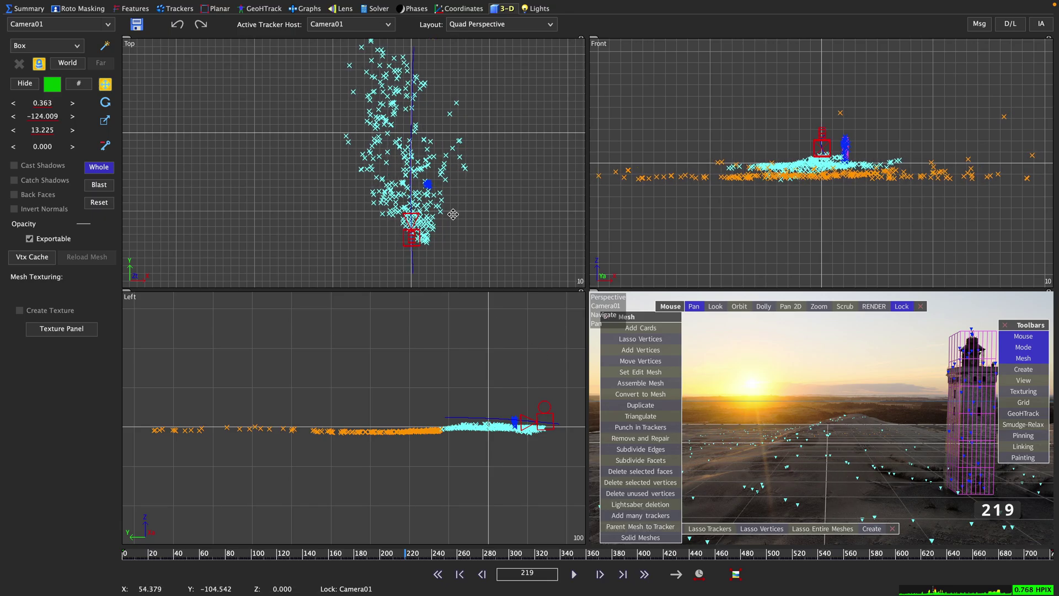
{"action": "scroll", "coordinate": [448, 420], "scroll_direction": "up", "scroll_amount": 2}
{"action": "left_click_drag", "start_coordinate": [448, 420], "coordinate": [255, 445]}
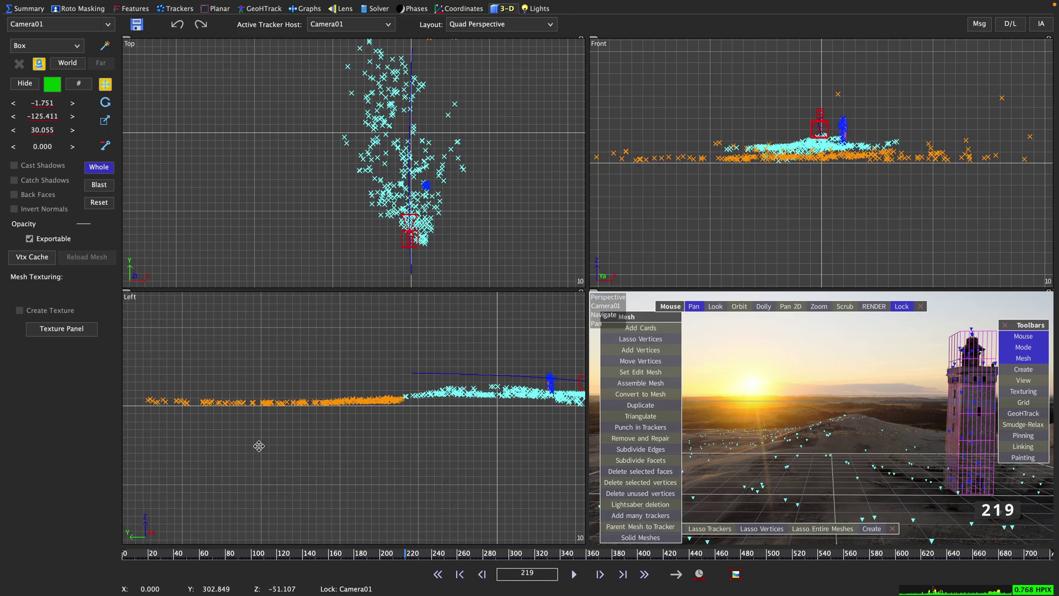
{"action": "scroll", "coordinate": [448, 431], "scroll_direction": "up", "scroll_amount": 5}
{"action": "scroll", "coordinate": [518, 432], "scroll_direction": "down", "scroll_amount": 5}
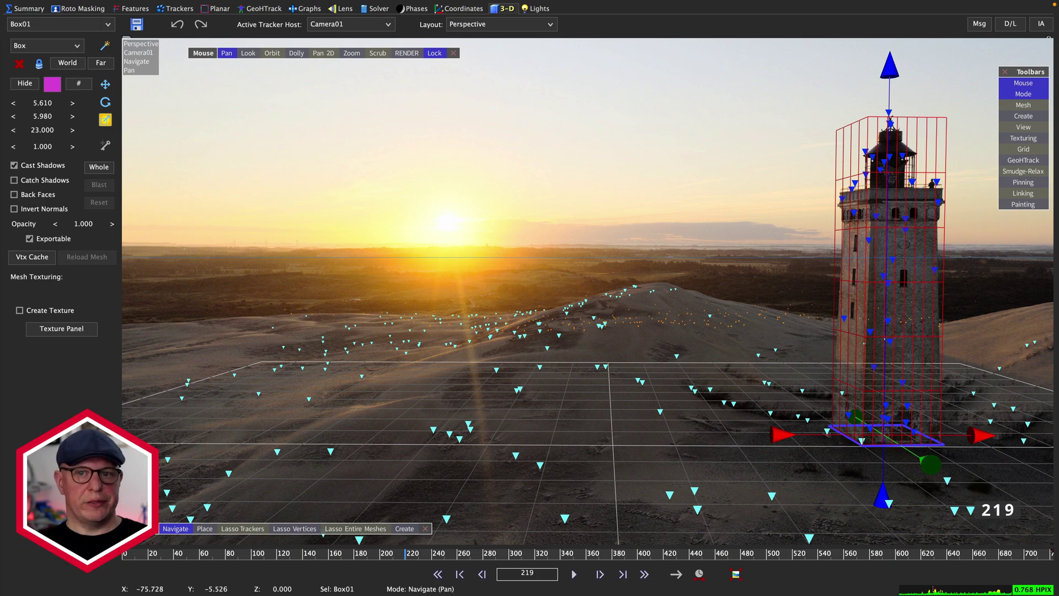
Step: Rewind to frame 0 and play the solved shot to check the box
{"action": "left_click_drag", "start_coordinate": [405, 559], "coordinate": [116, 561]}
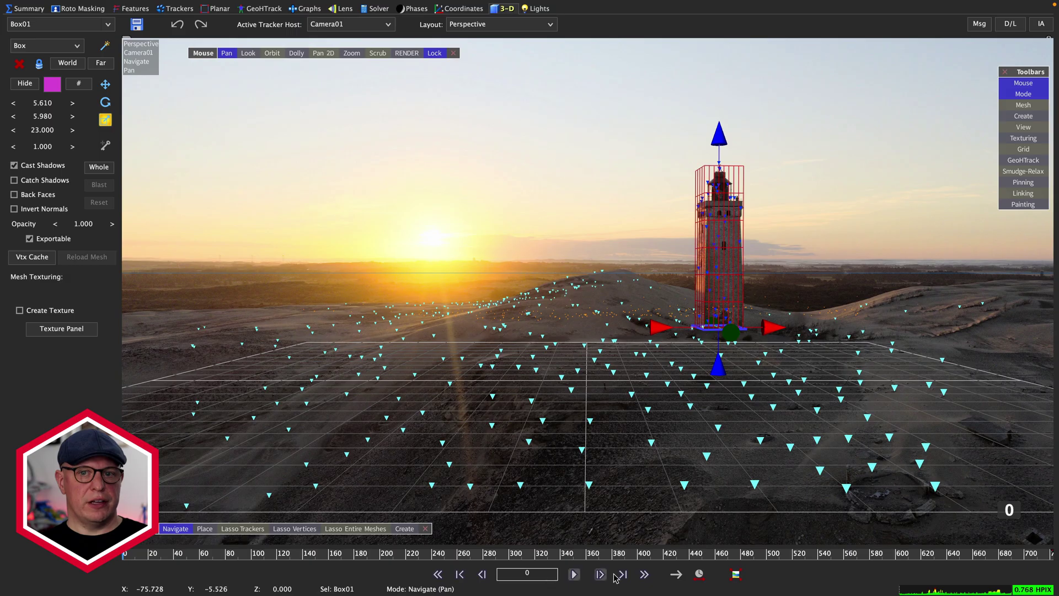
{"action": "left_click", "coordinate": [576, 573]}
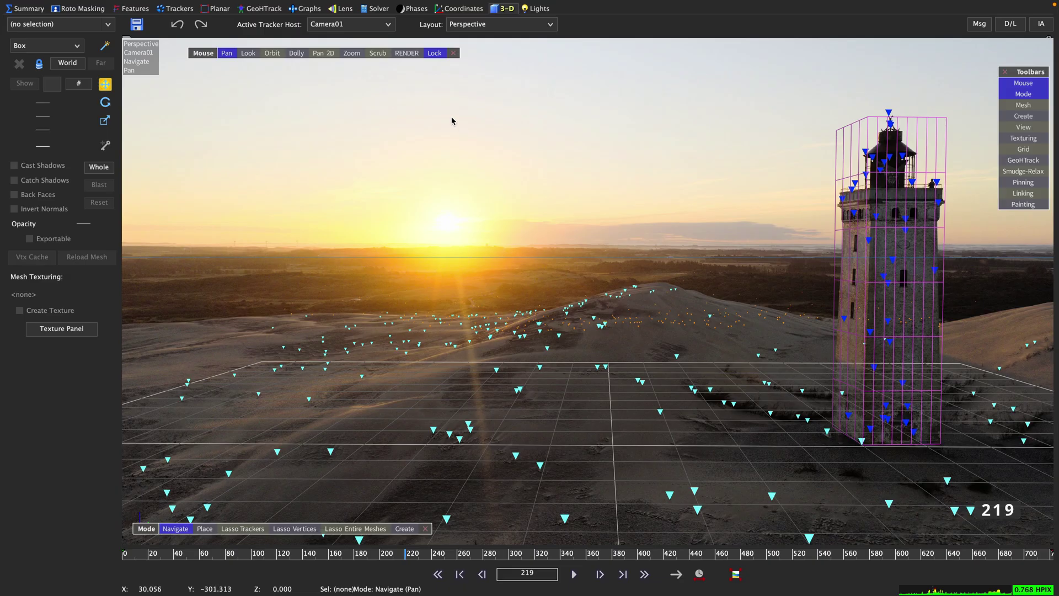
Step: In the Coordinates room, seed Tracker117 from its solved position and make it a Lock Point
{"action": "left_click", "coordinate": [464, 8]}
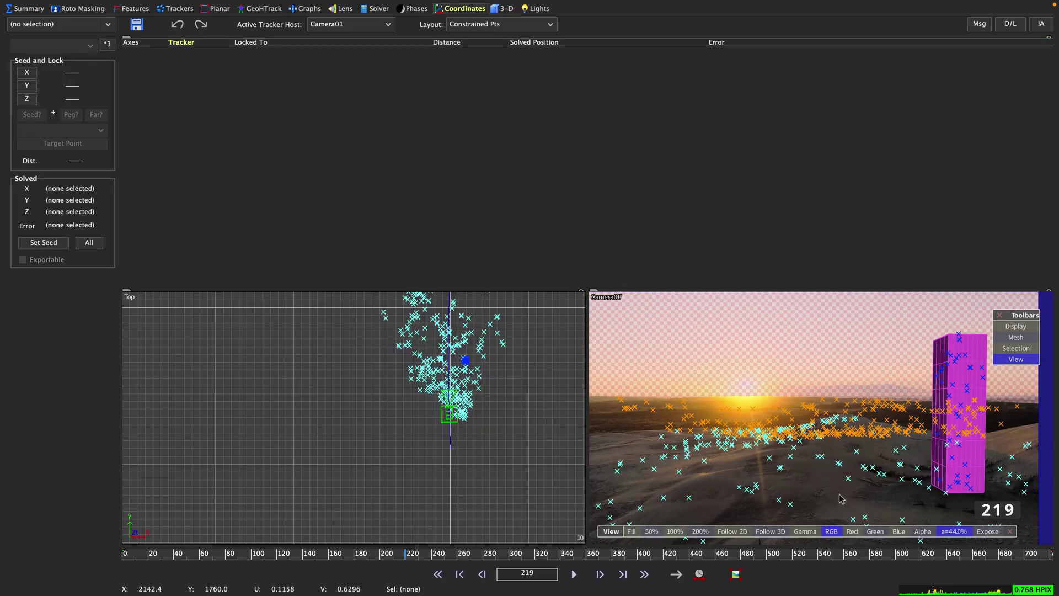
{"action": "left_click", "coordinate": [847, 479]}
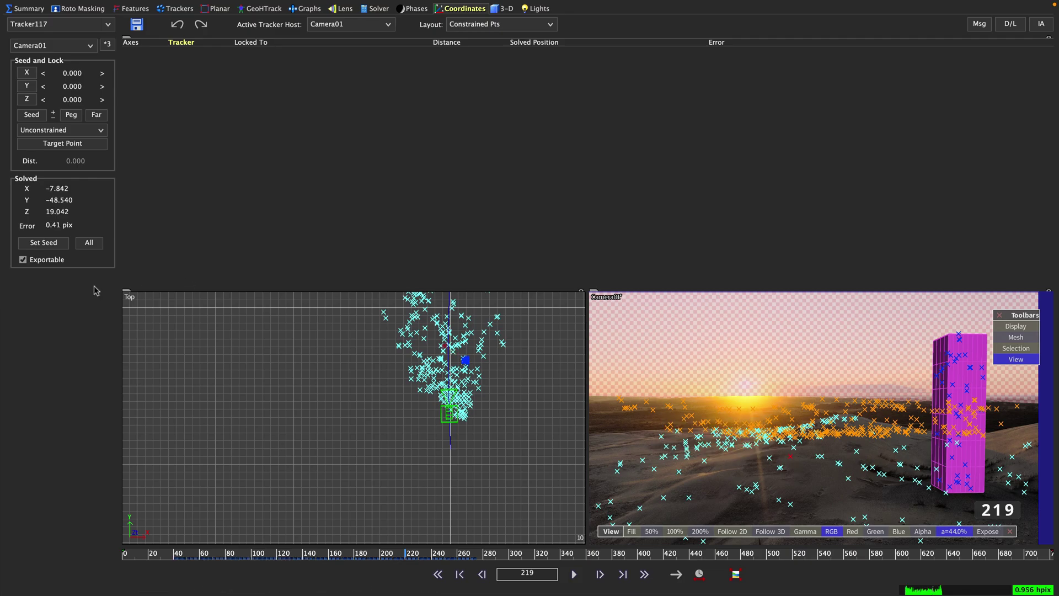
{"action": "left_click", "coordinate": [45, 242]}
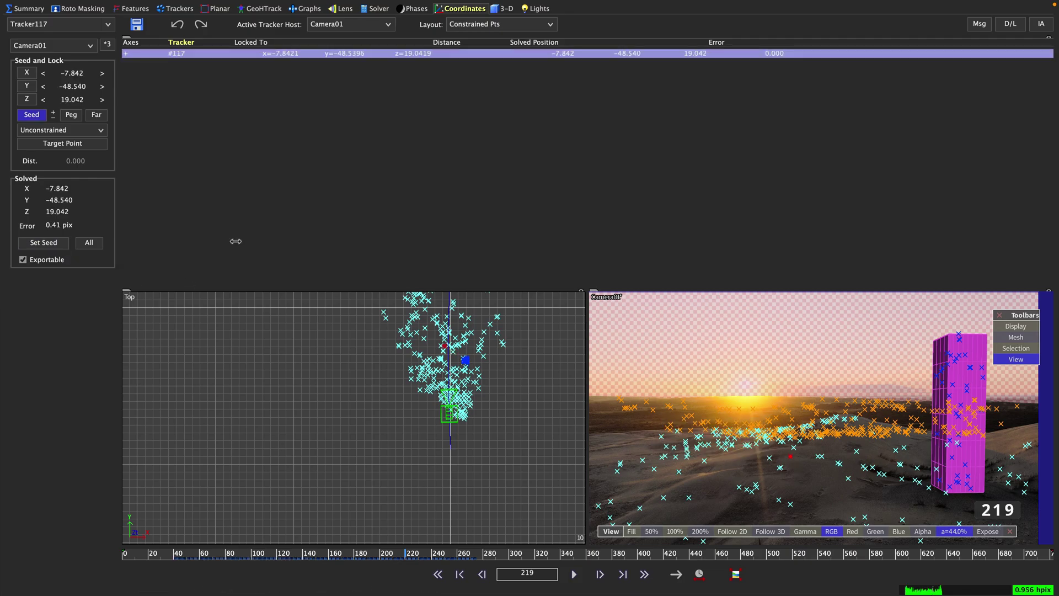
{"action": "left_click", "coordinate": [101, 130]}
{"action": "left_click", "coordinate": [66, 142]}
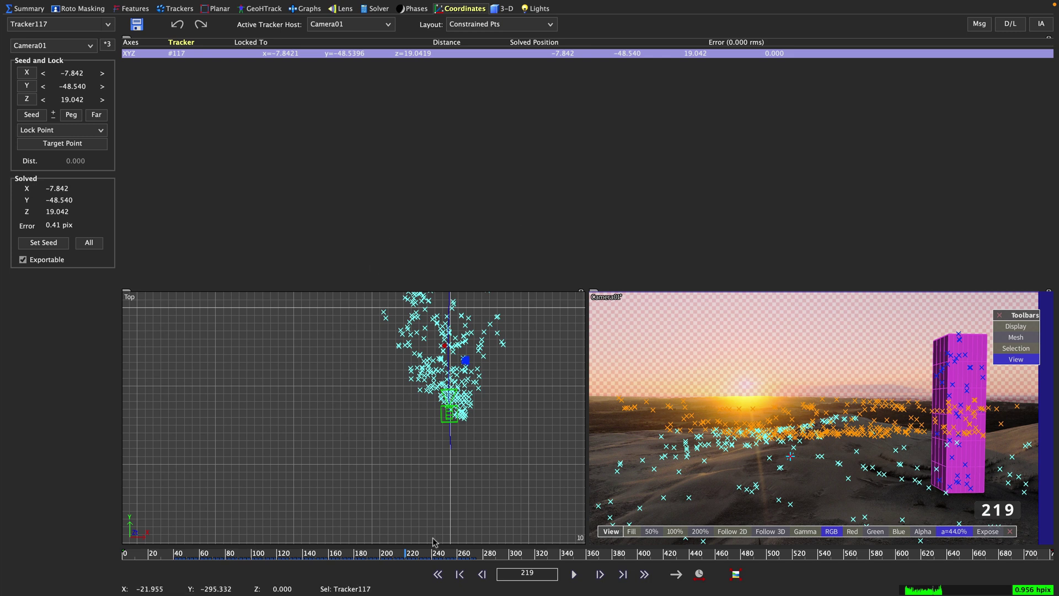
Step: Lock trackers #253, #463, #466, #517, #585 and #699 at their solved positions
{"action": "left_click_drag", "start_coordinate": [423, 554], "coordinate": [592, 555]}
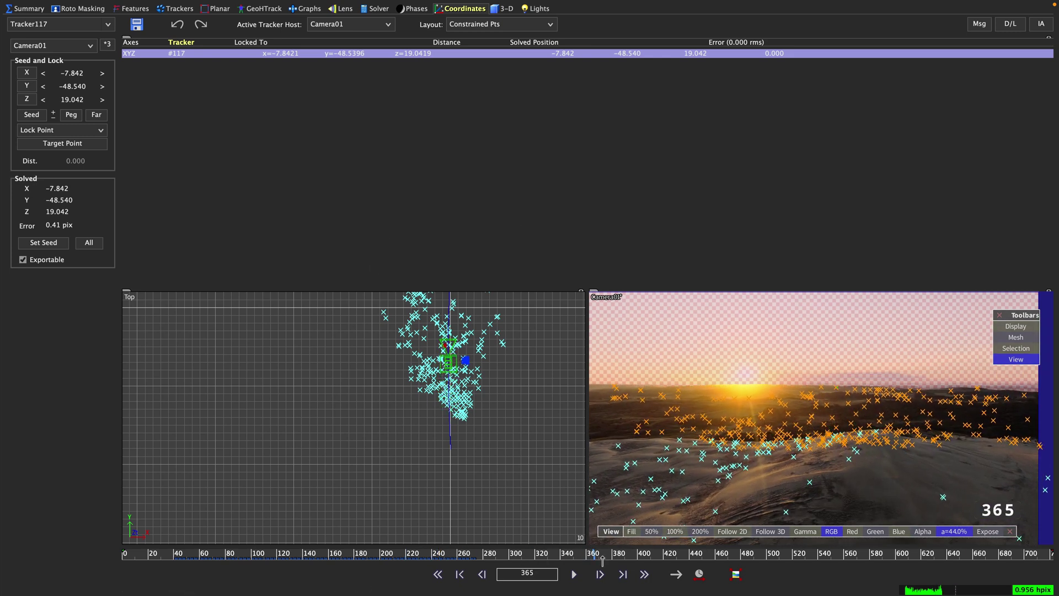
{"action": "left_click", "coordinate": [810, 493]}
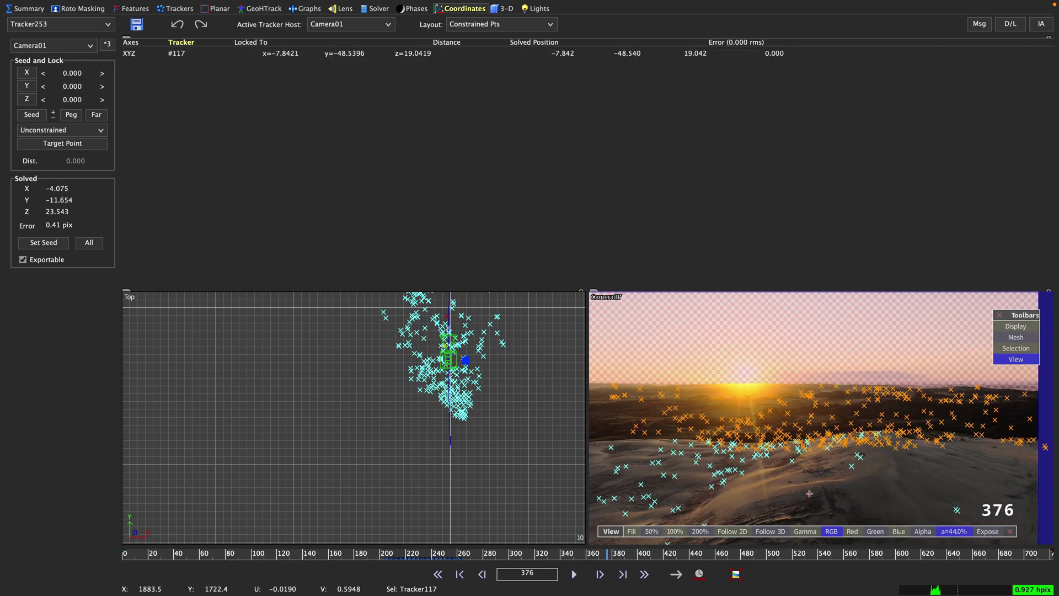
{"action": "left_click", "coordinate": [667, 460], "text": "shift"}
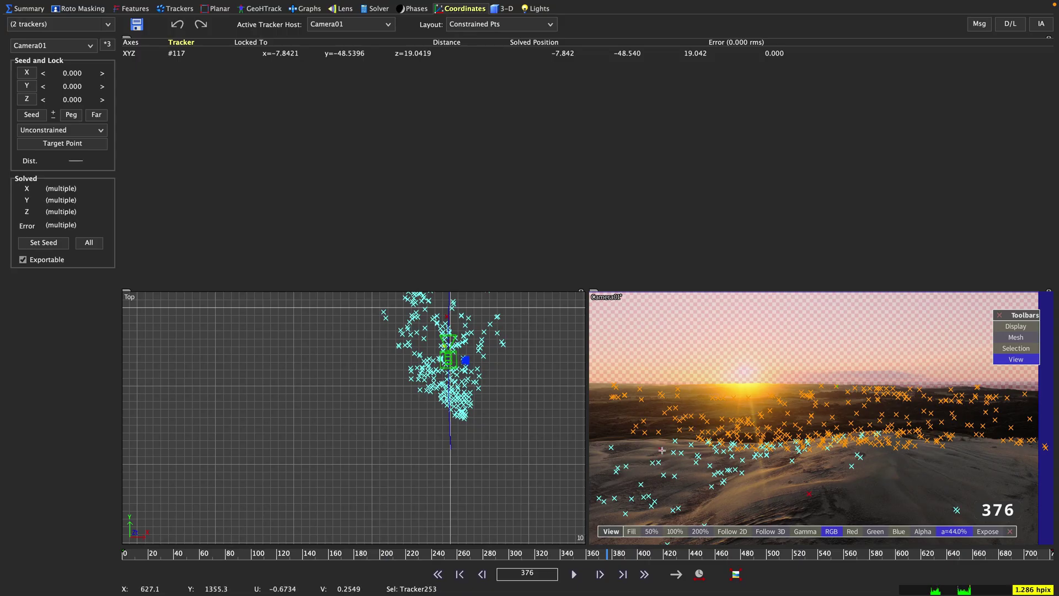
{"action": "left_click_drag", "start_coordinate": [619, 554], "coordinate": [701, 555]}
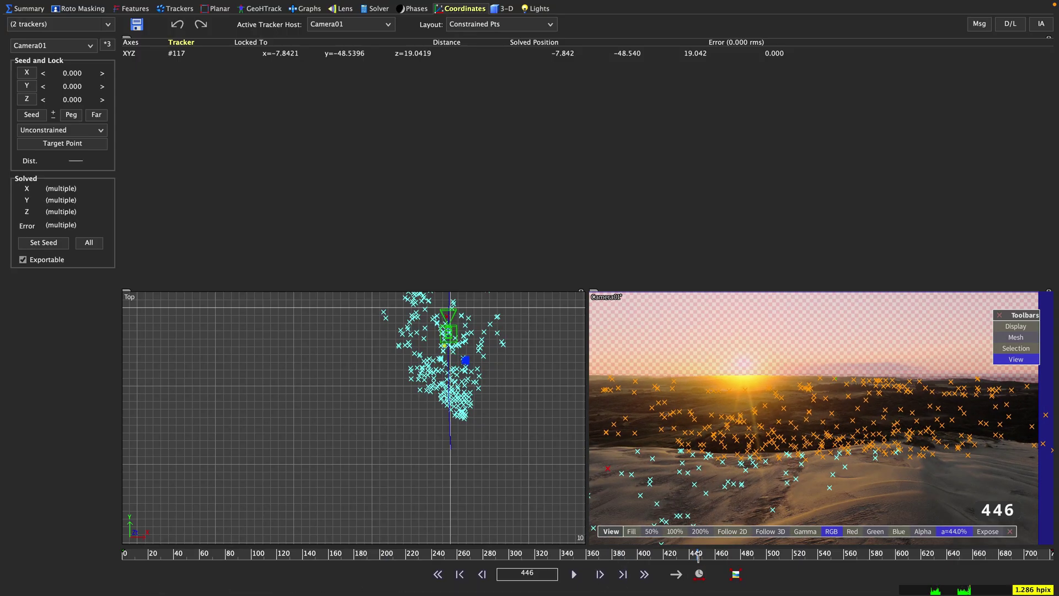
{"action": "left_click", "coordinate": [605, 474]}
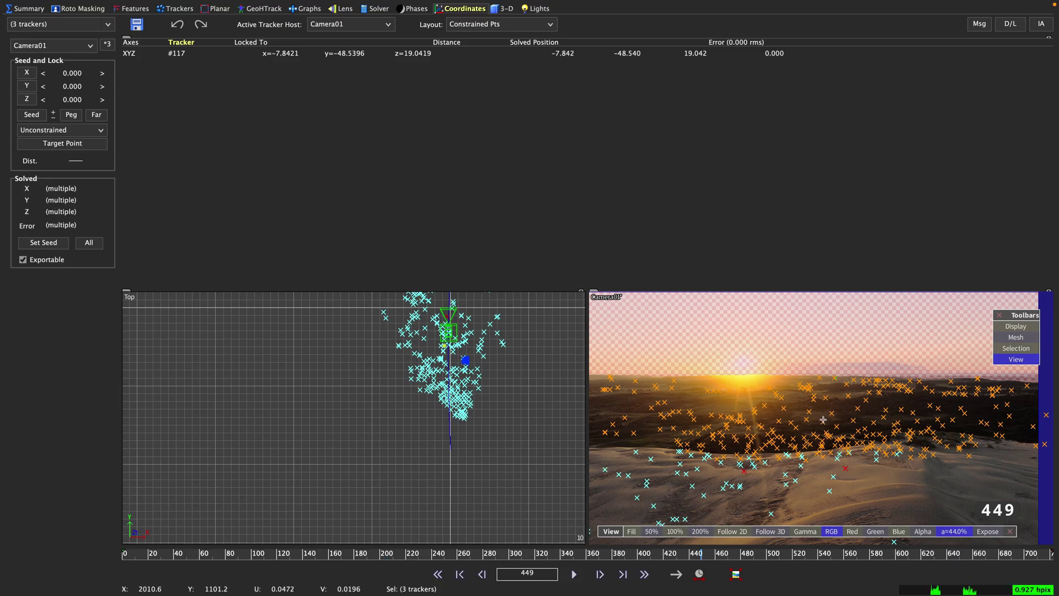
{"action": "left_click", "coordinate": [756, 408], "text": "shift"}
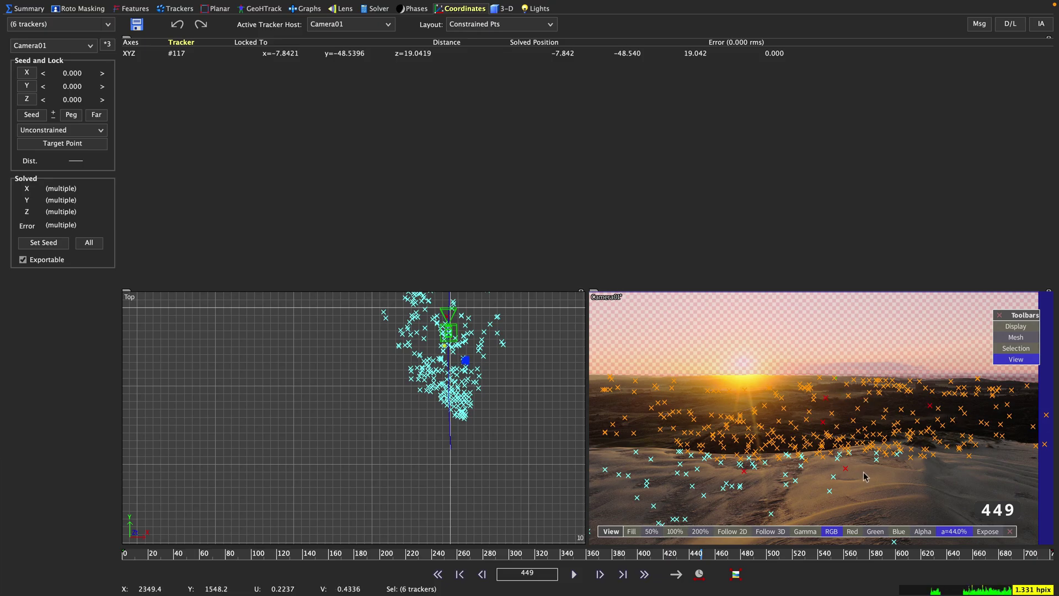
{"action": "left_click", "coordinate": [44, 242]}
{"action": "left_click", "coordinate": [73, 131]}
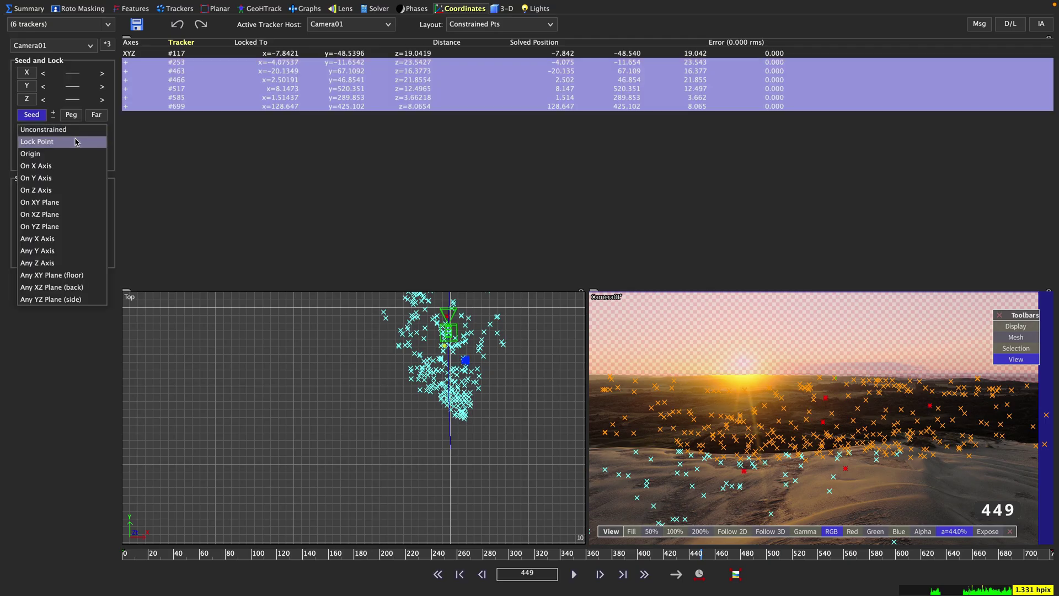
{"action": "key", "text": "space"}
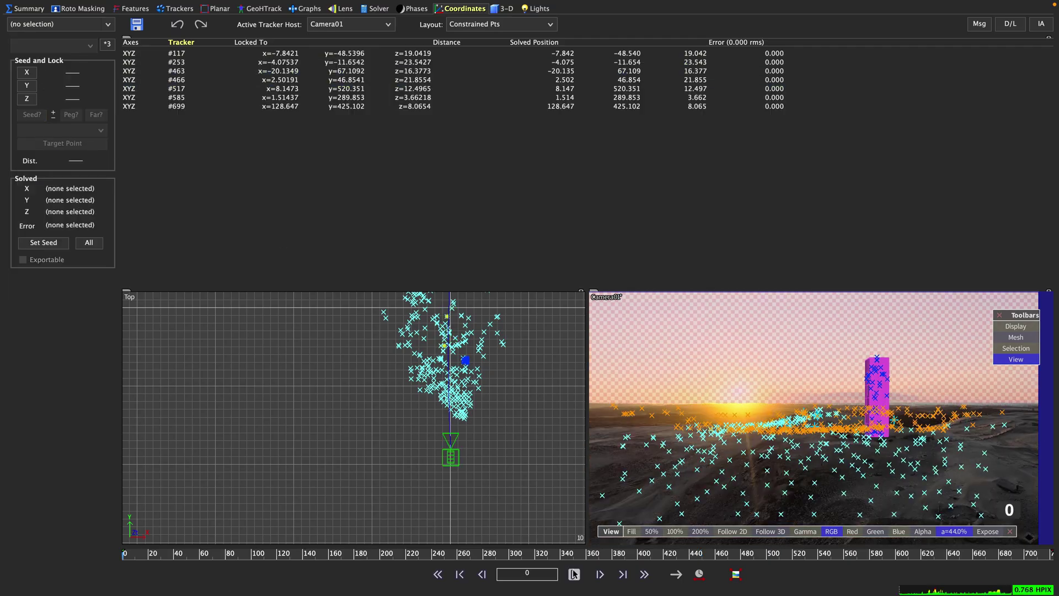